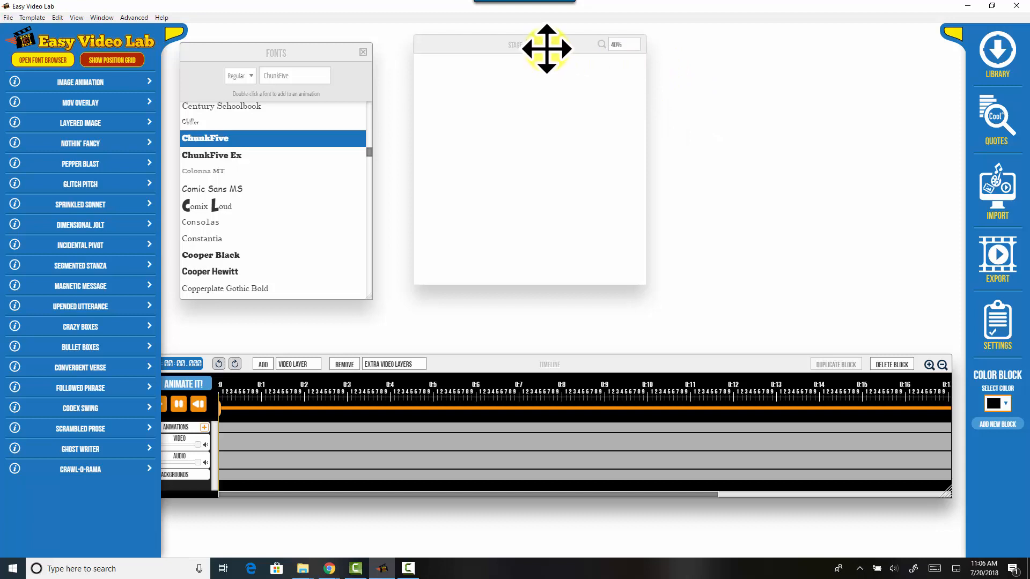
Rearrange the stage, timeline and fonts windows in the workspace, and return the font list to its beginning
drag(546, 49, 552, 74)
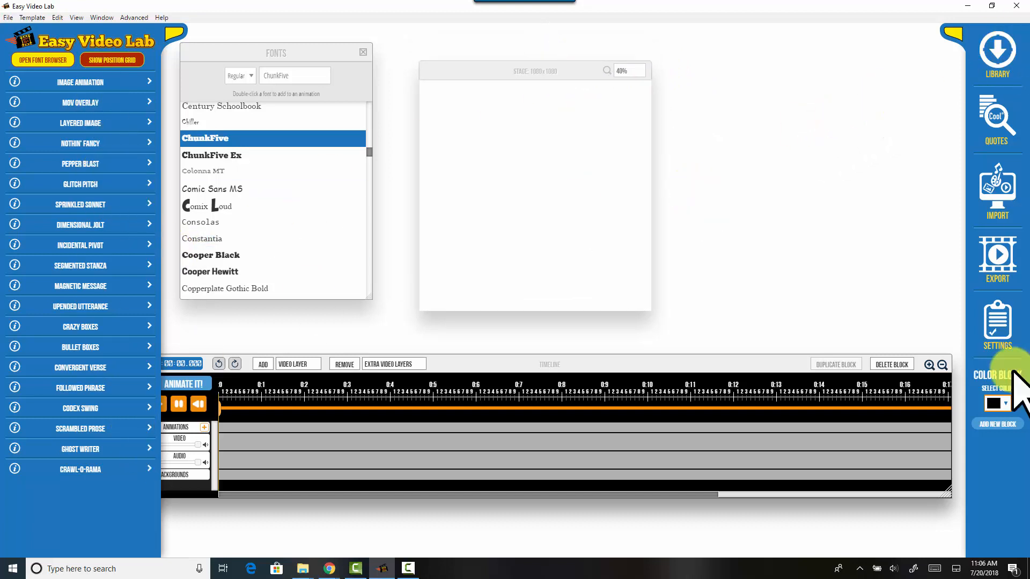
drag(693, 365, 677, 354)
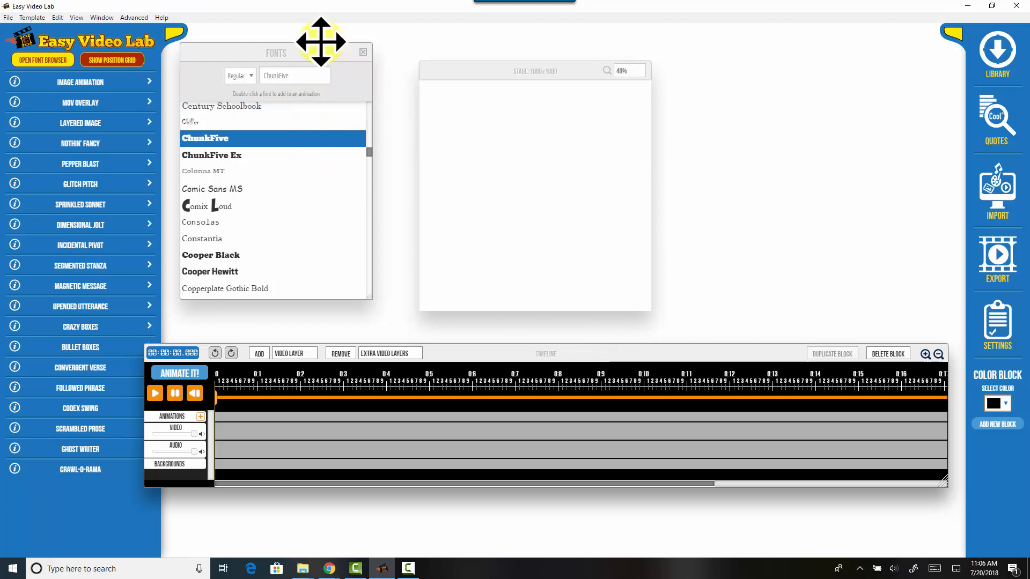
drag(304, 50, 297, 41)
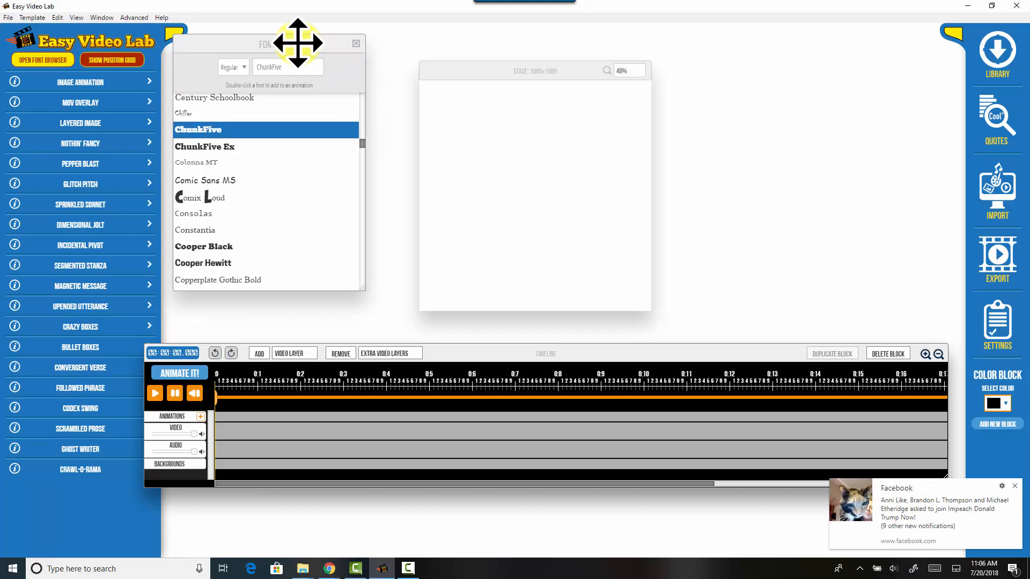
drag(362, 143, 361, 97)
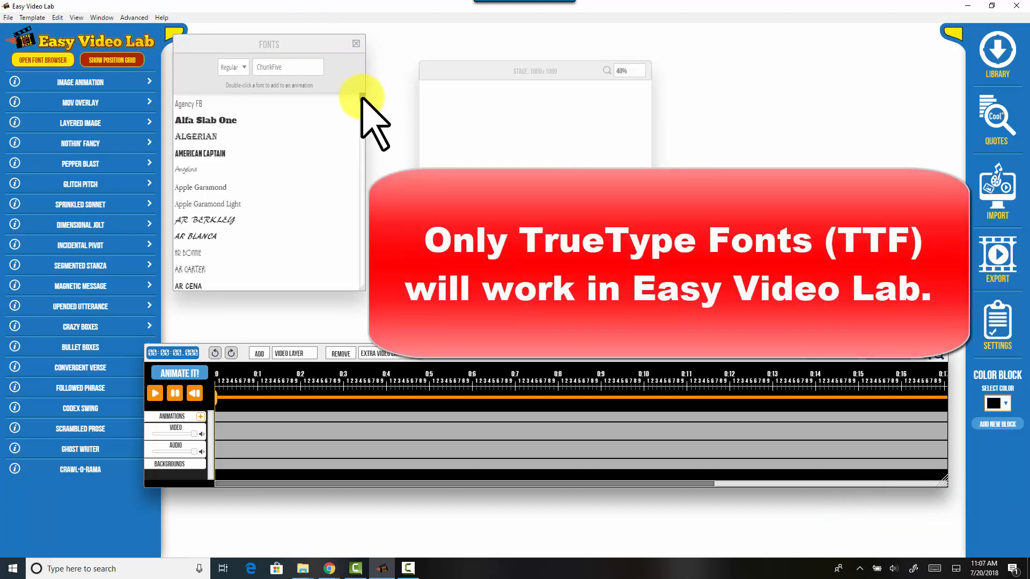
mouse_move(362, 98)
mouse_down()
mouse_move(361, 275)
mouse_move(356, 81)
mouse_up()
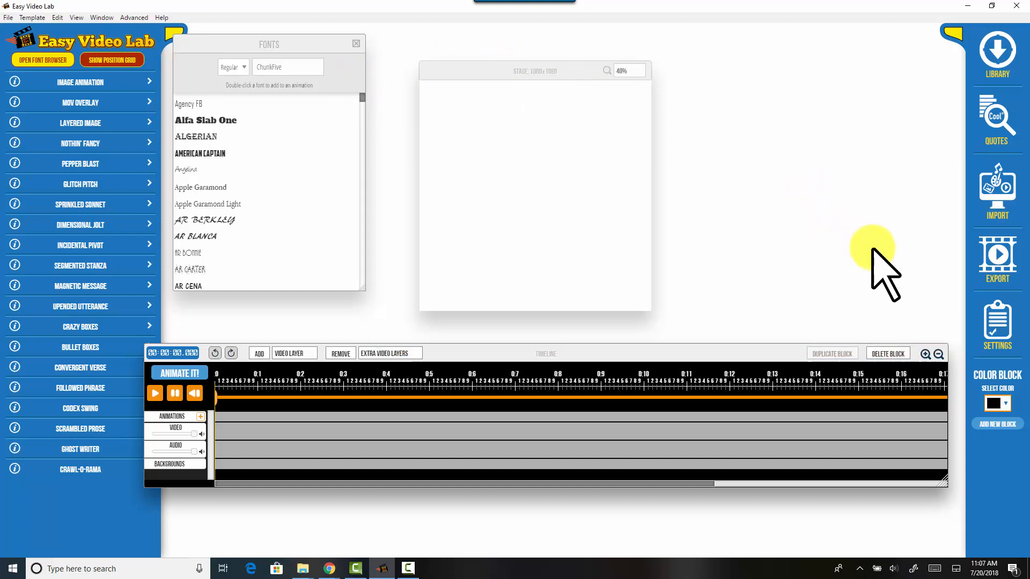
Review the stage dimension settings in the general preferences, including the available size presets and the custom width and height
click(991, 335)
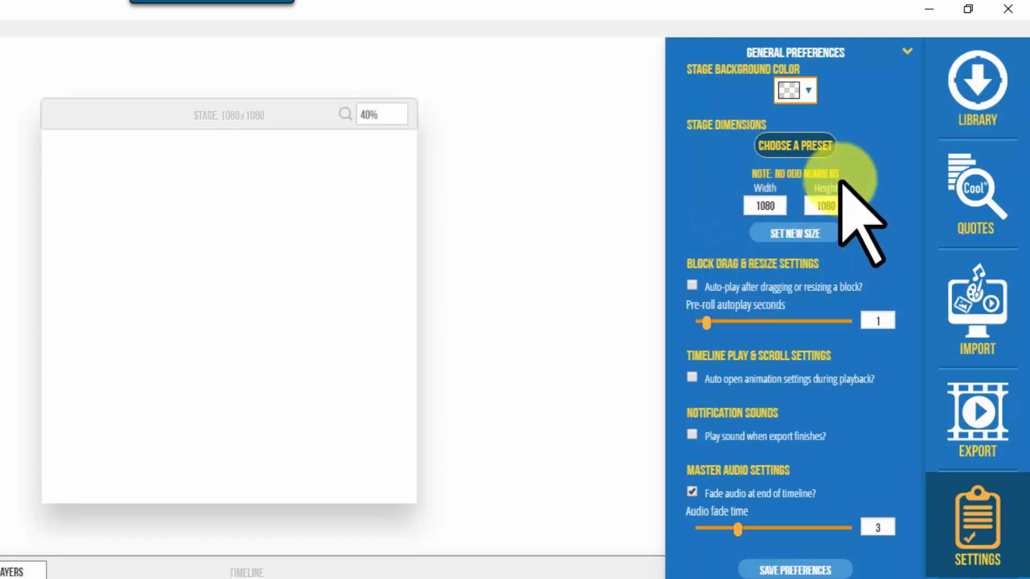
click(816, 151)
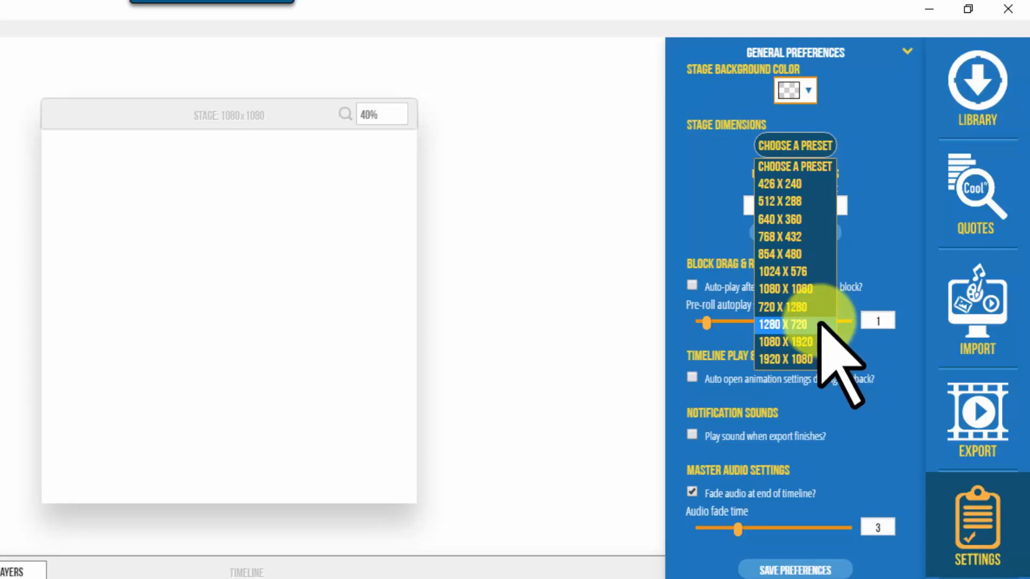
click(881, 240)
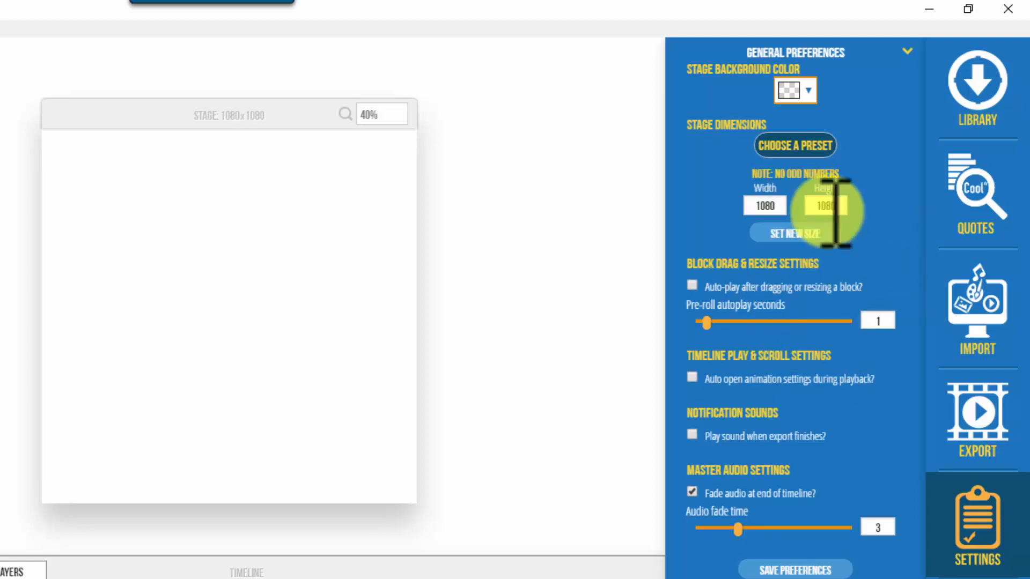
click(784, 207)
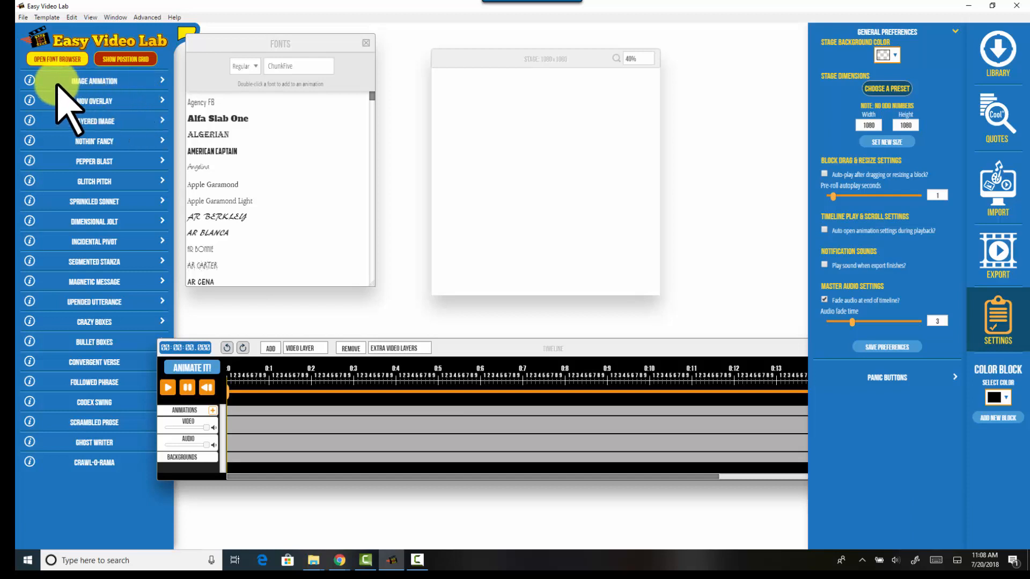
Preview the samples of the available animation types, from Image Animation down to Crawl-O-Rama
mouse_move(30, 80)
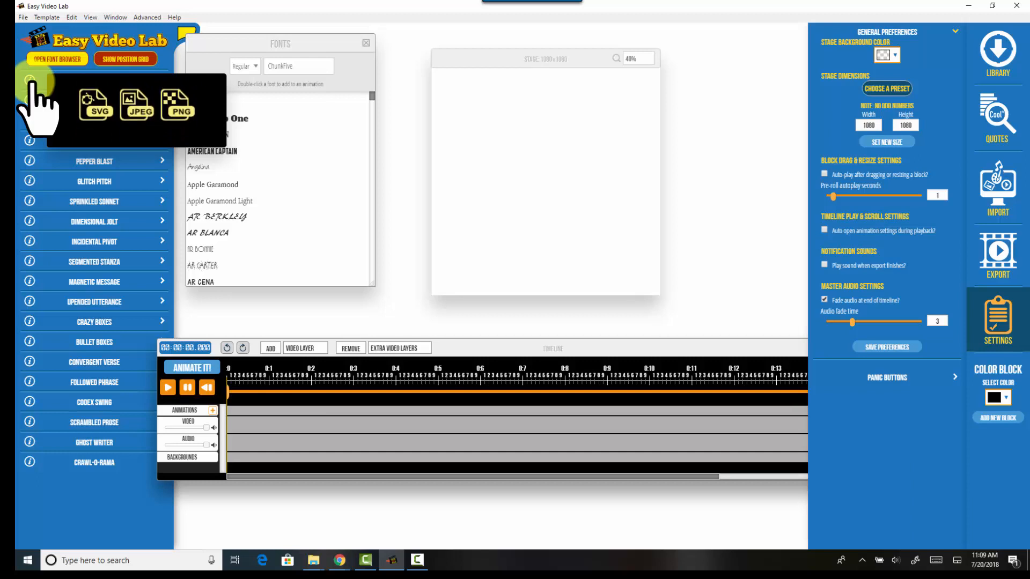
mouse_move(34, 101)
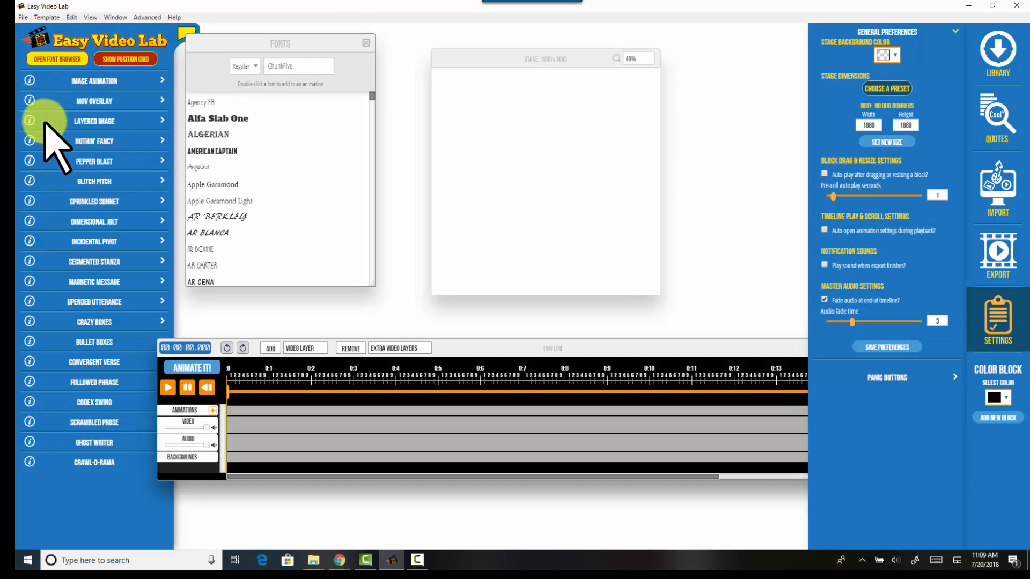
mouse_move(31, 121)
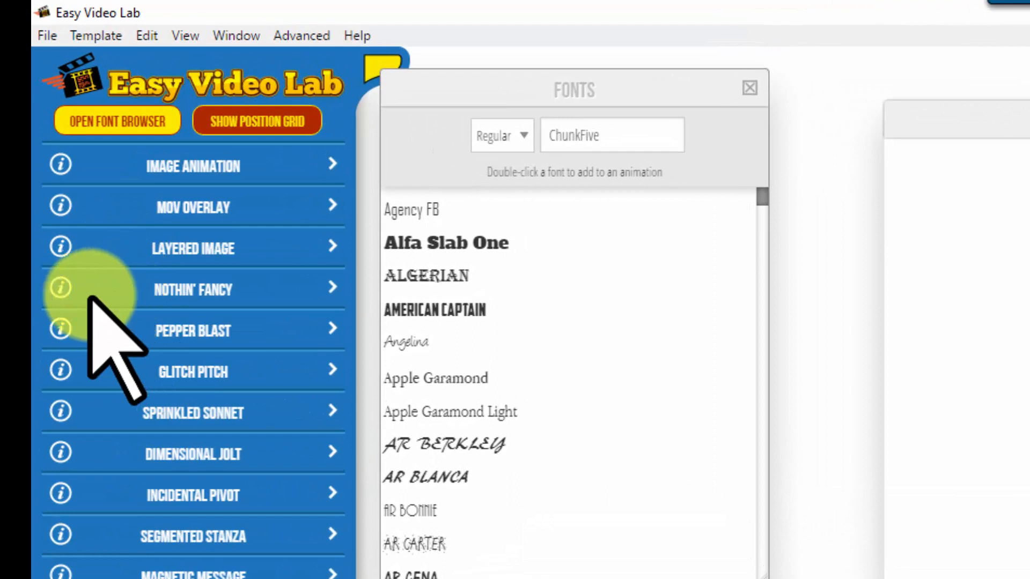
mouse_move(63, 289)
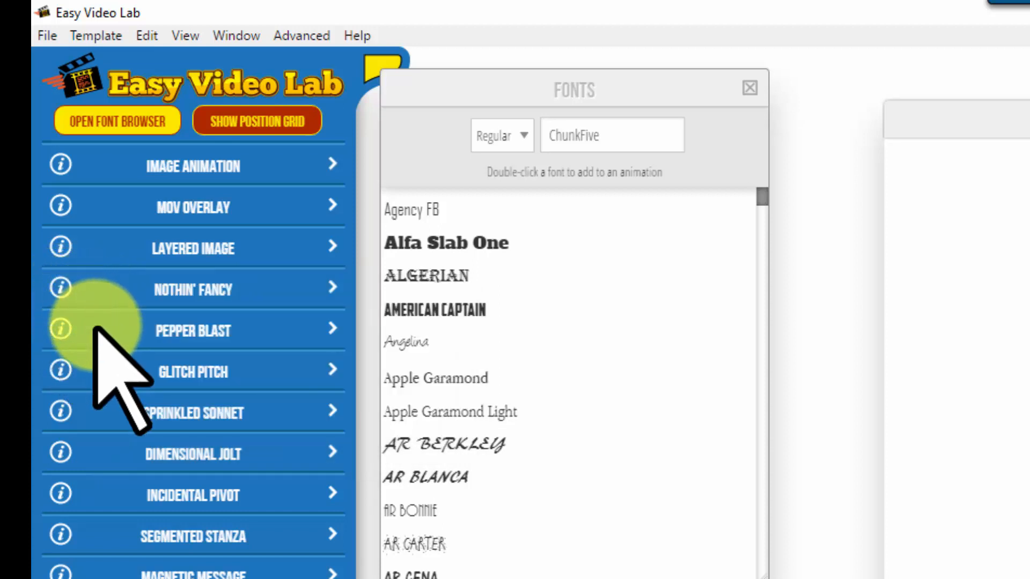
mouse_move(63, 330)
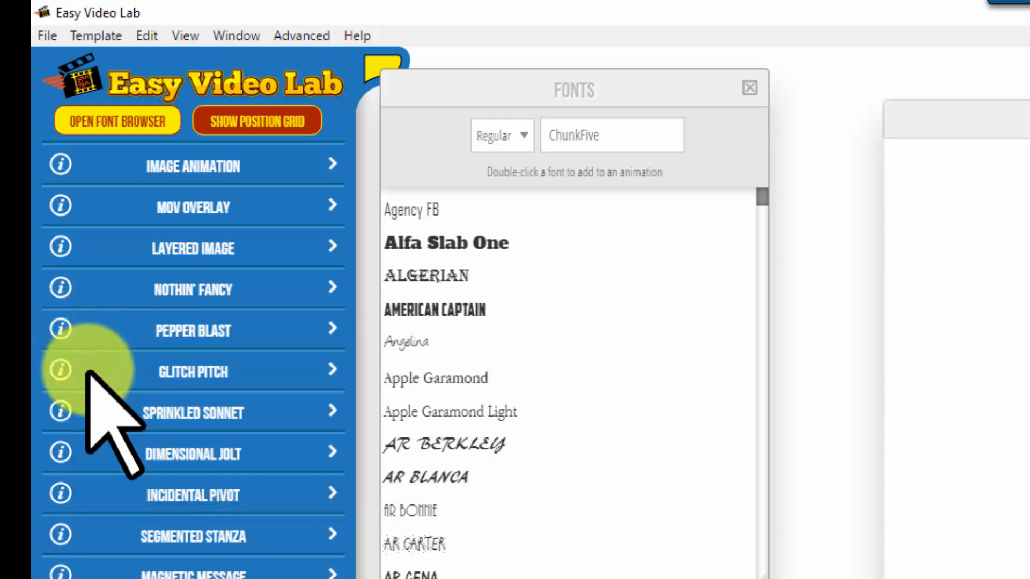
mouse_move(64, 371)
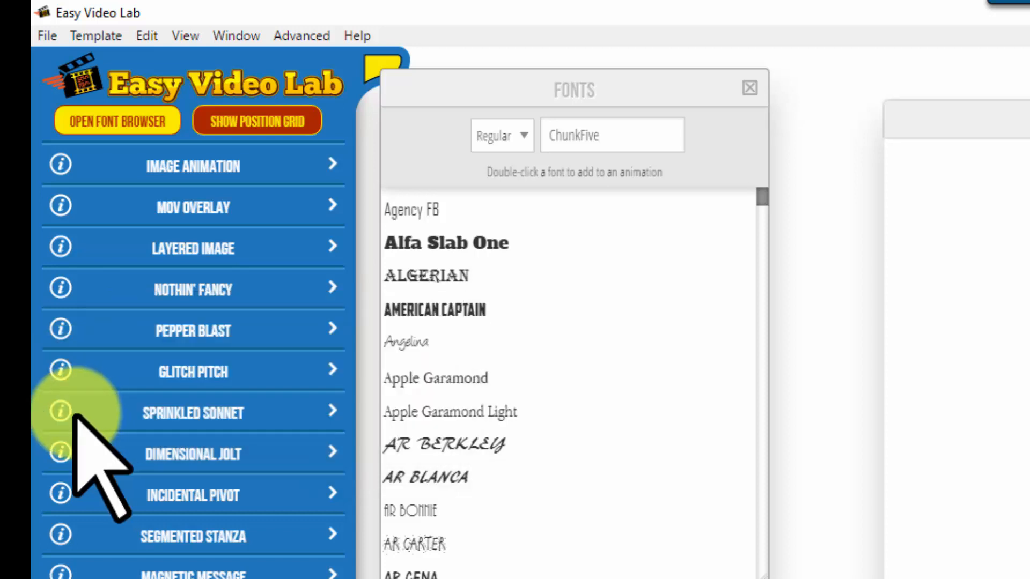
mouse_move(62, 411)
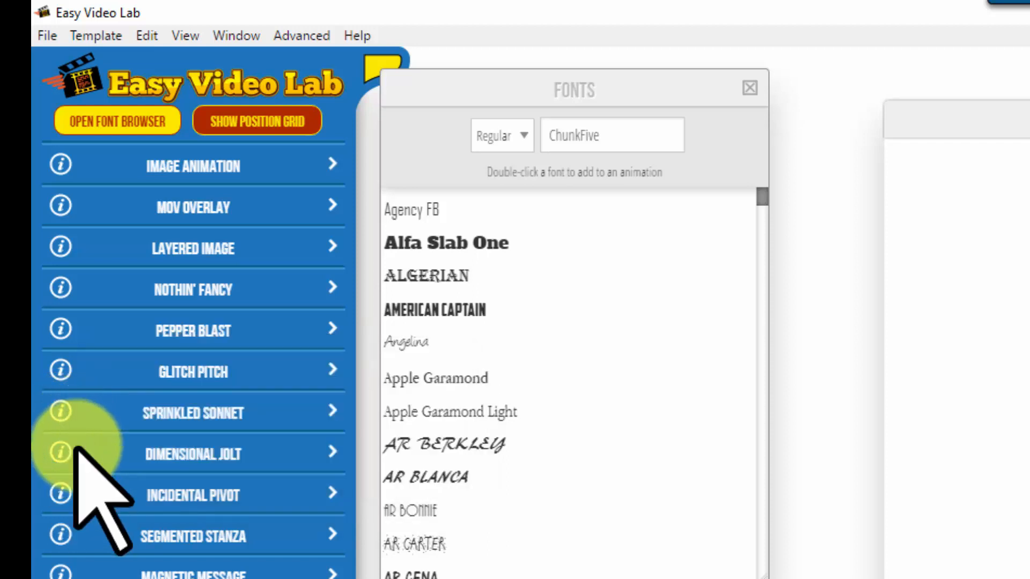
mouse_move(60, 452)
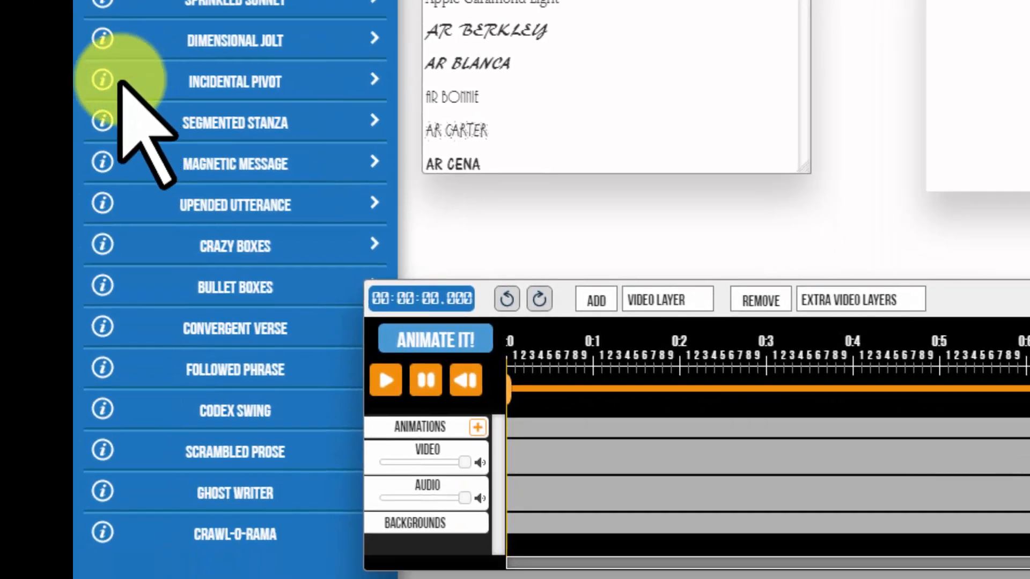
mouse_move(71, 452)
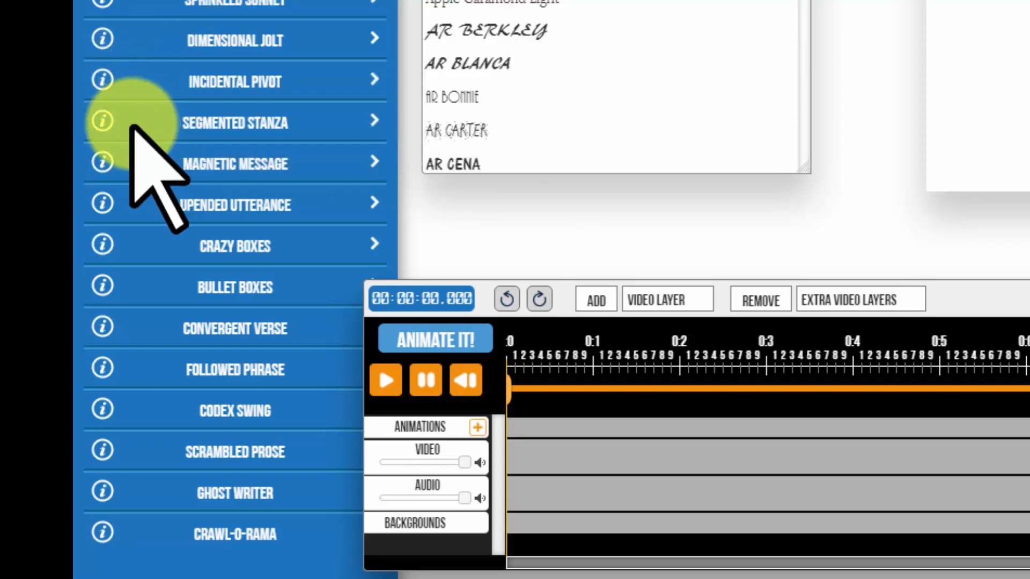
mouse_move(111, 126)
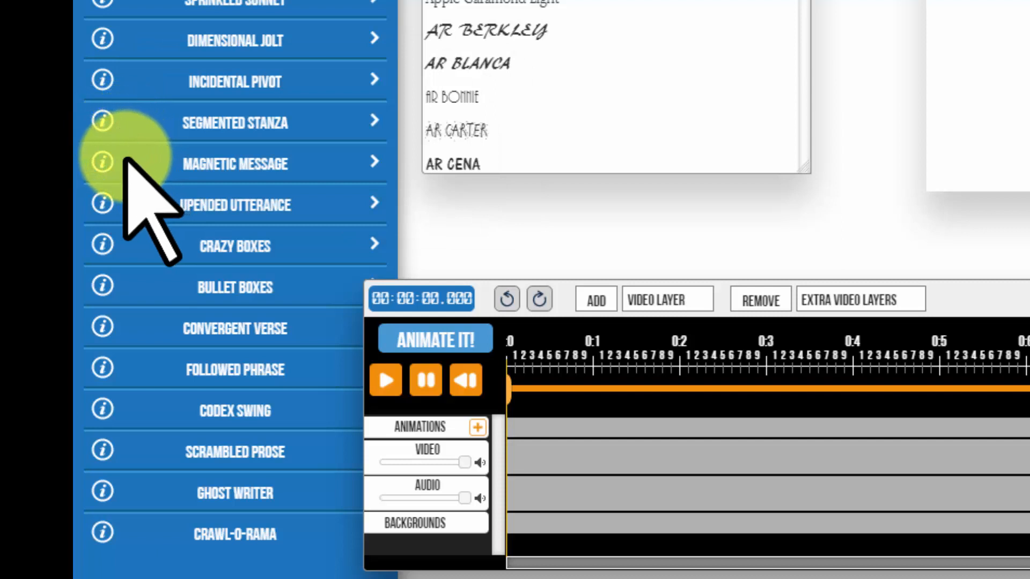
mouse_move(107, 161)
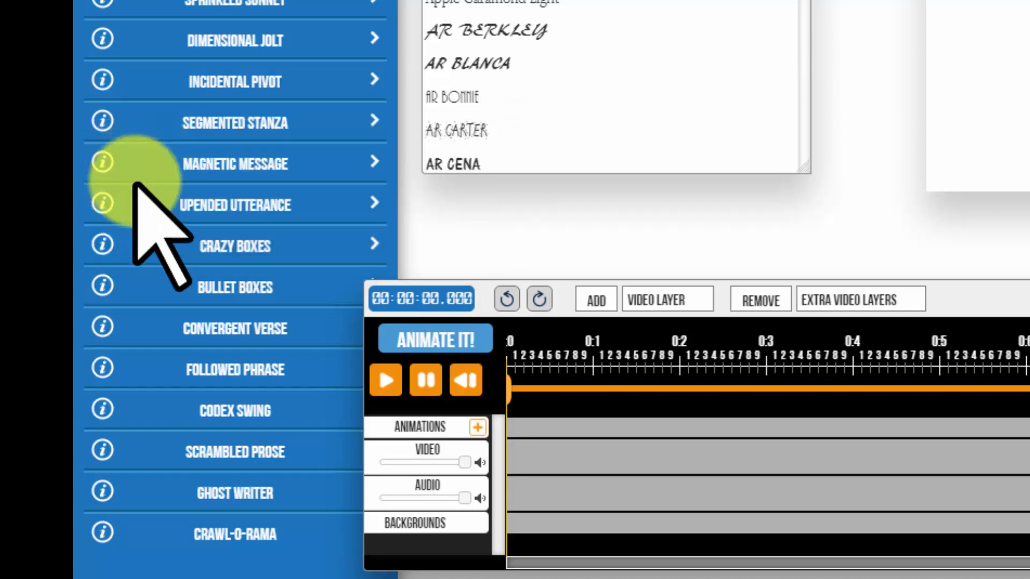
mouse_move(104, 204)
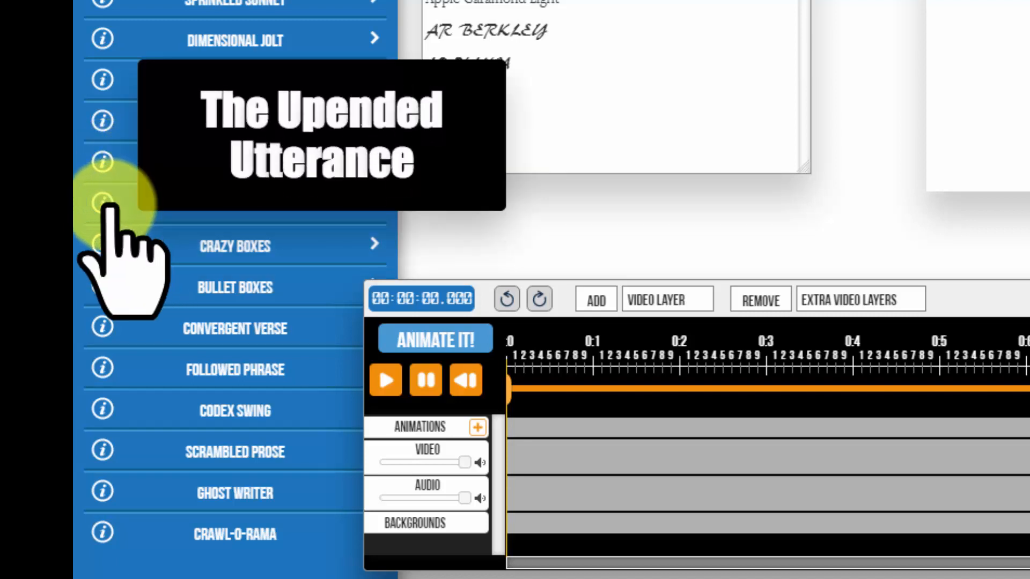
mouse_move(104, 245)
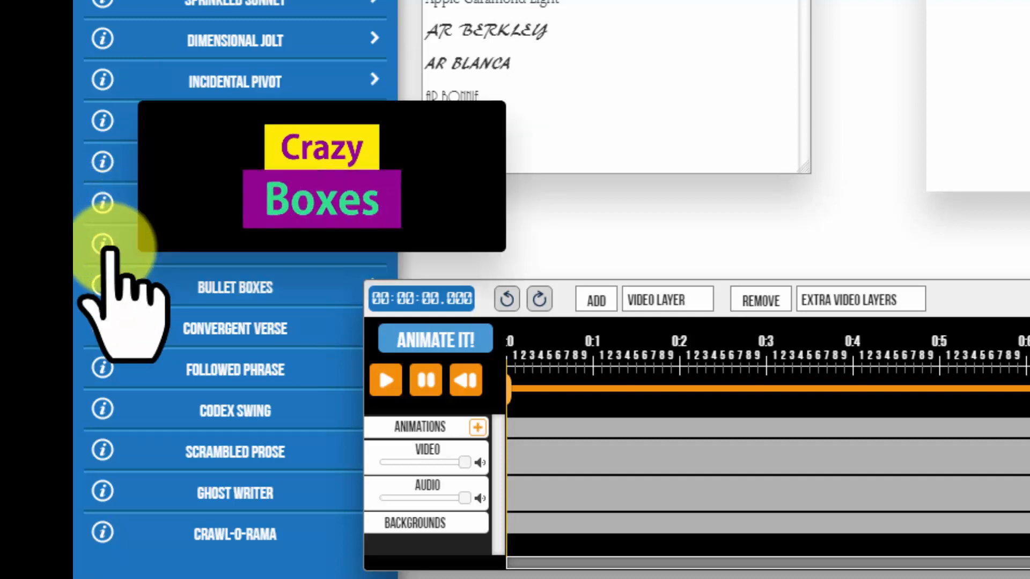
mouse_move(106, 286)
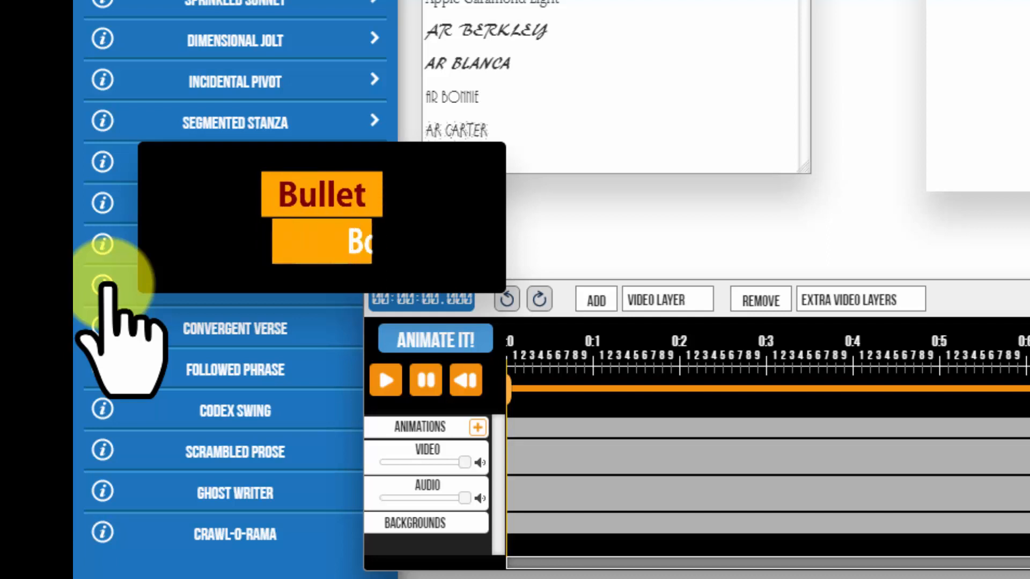
mouse_move(109, 396)
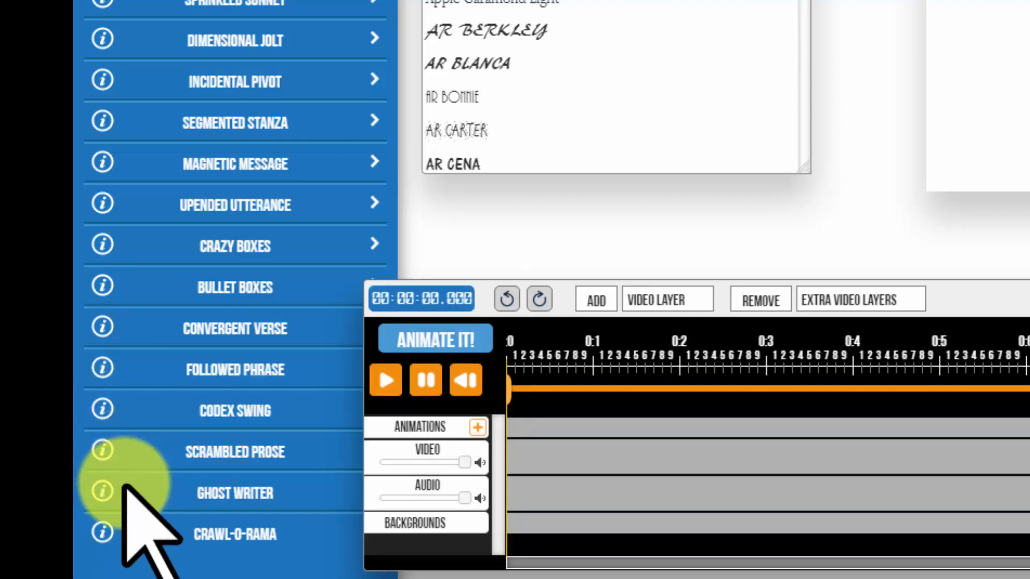
mouse_move(105, 493)
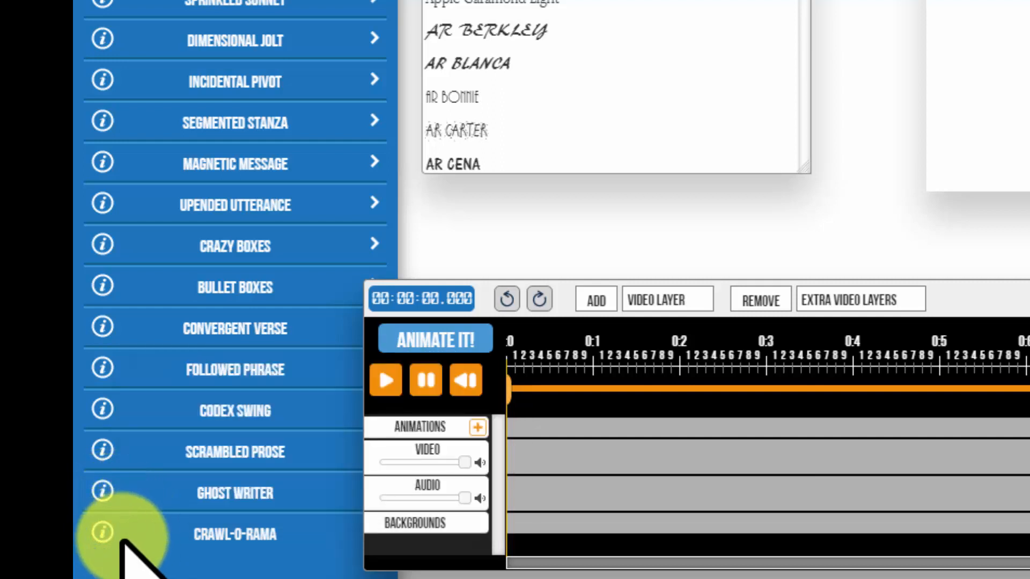
mouse_move(104, 533)
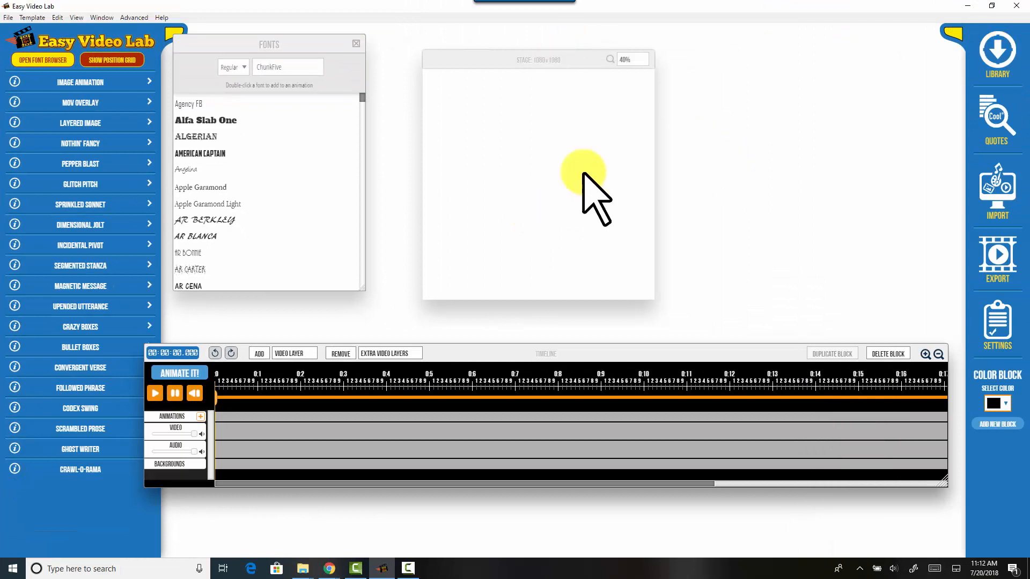
Search the local library for video files matching "BLUE" and preview KTA-BlackManConfusedBlueAnimatedBackground.mp4
click(995, 54)
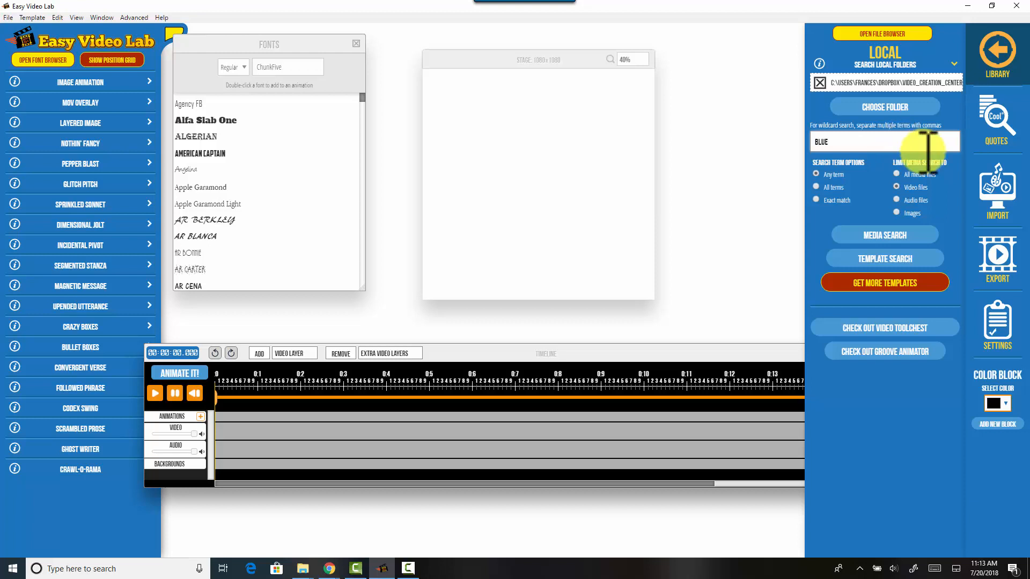
click(864, 235)
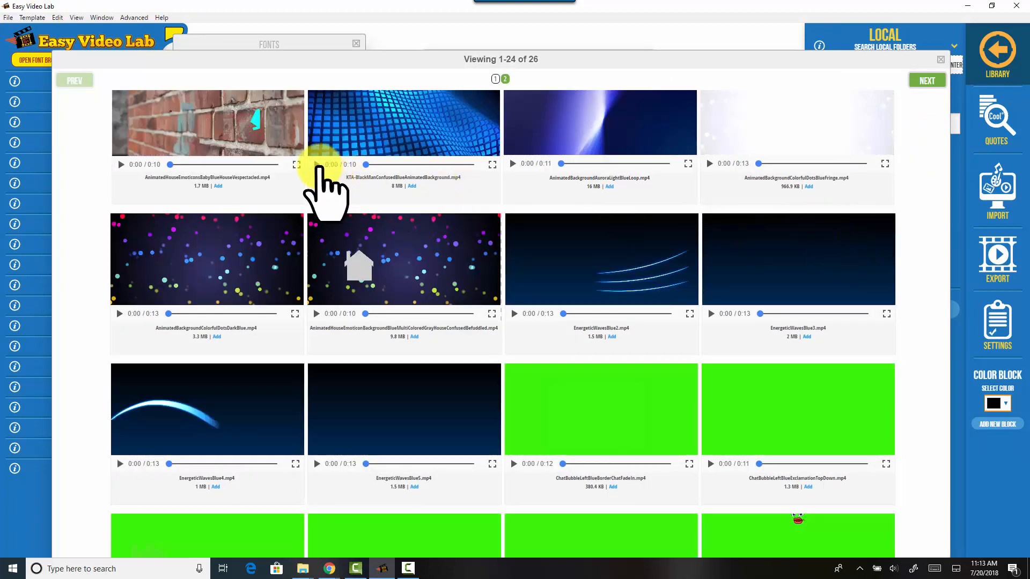
click(317, 165)
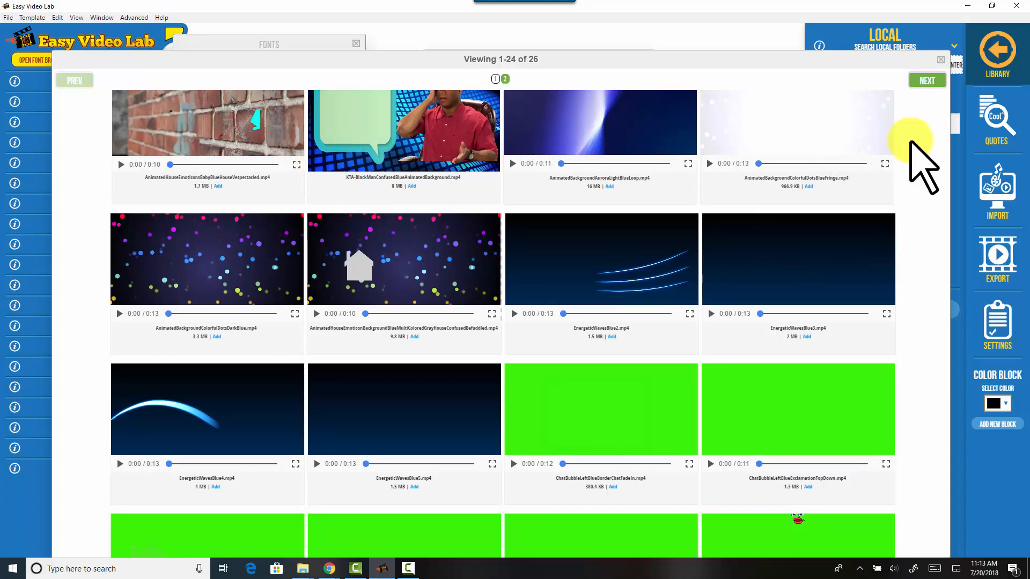
Preview AnimatedBackgroundColorfulDotsDarkBlue.mp4 in the search results and add it to the project
scroll(922, 167, up, 2)
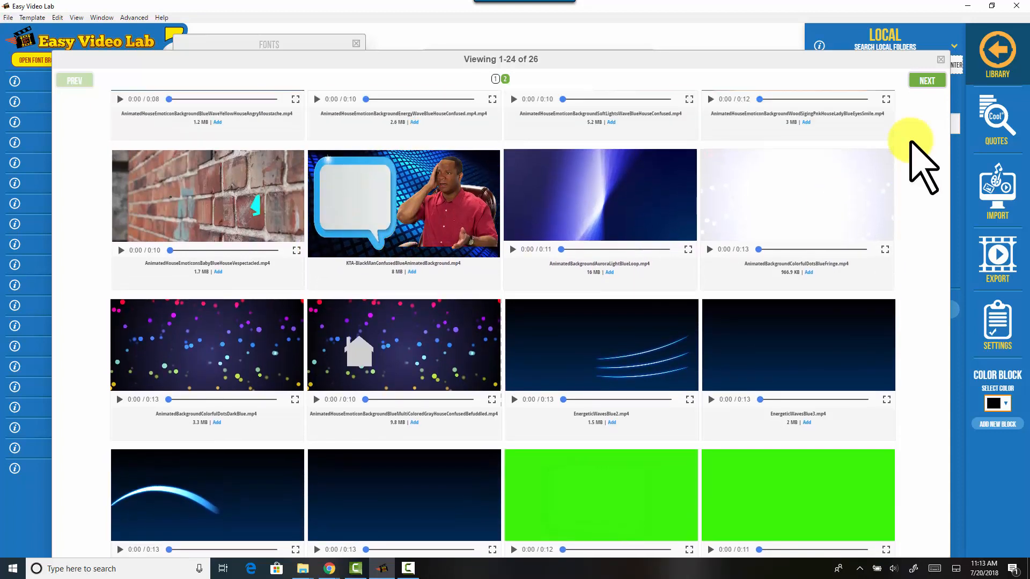
scroll(923, 166, down, 2)
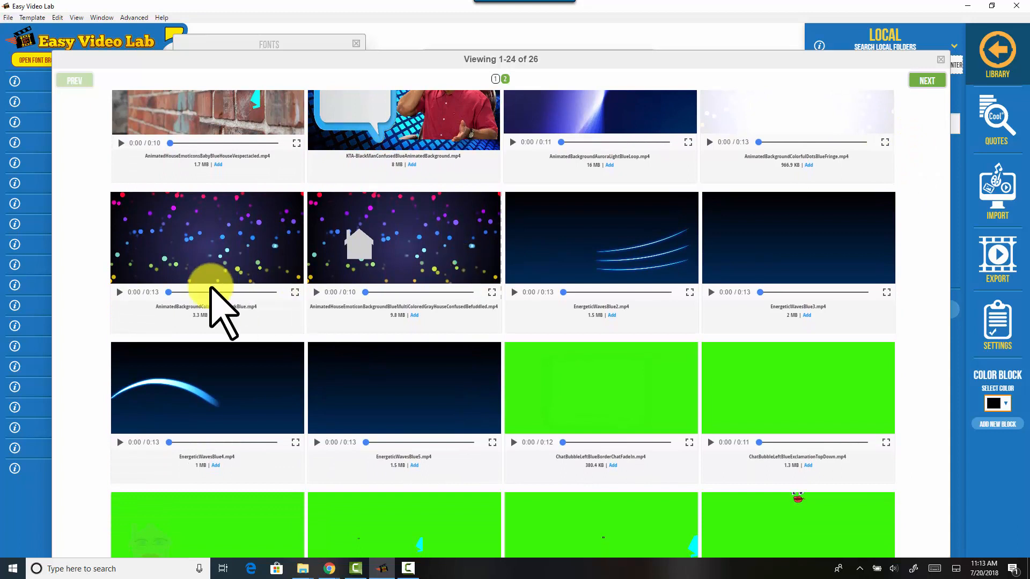
click(119, 293)
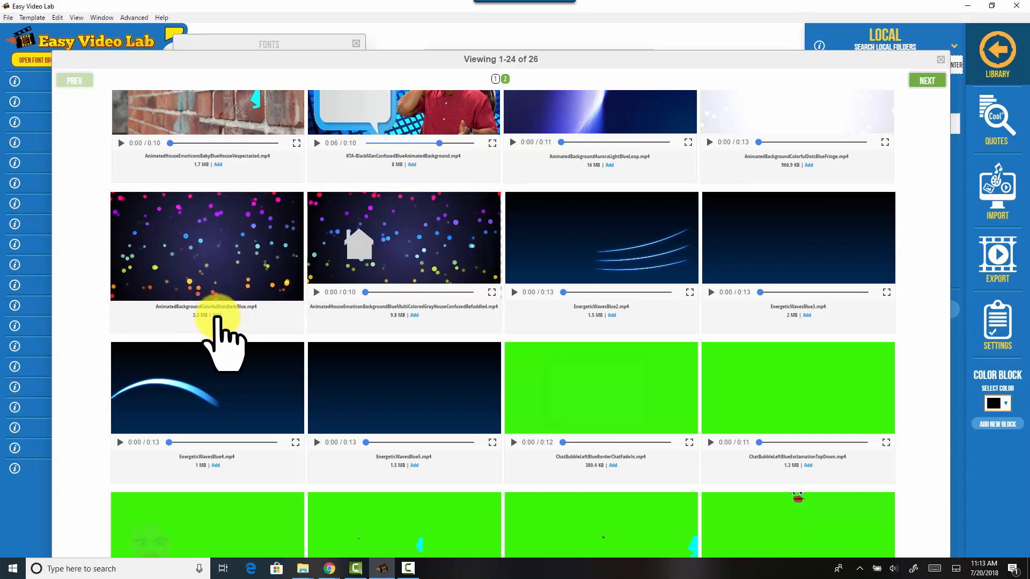
click(217, 315)
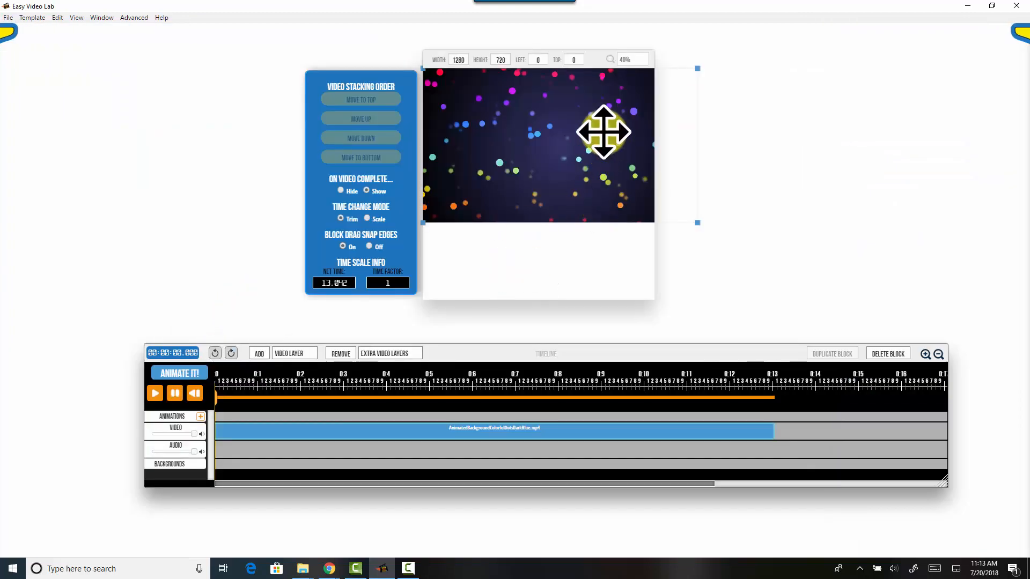
Reposition the colorful dots video on the stage to about -42 left and -2 top
mouse_move(598, 138)
mouse_down()
mouse_move(597, 161)
mouse_move(595, 134)
mouse_move(593, 143)
mouse_up()
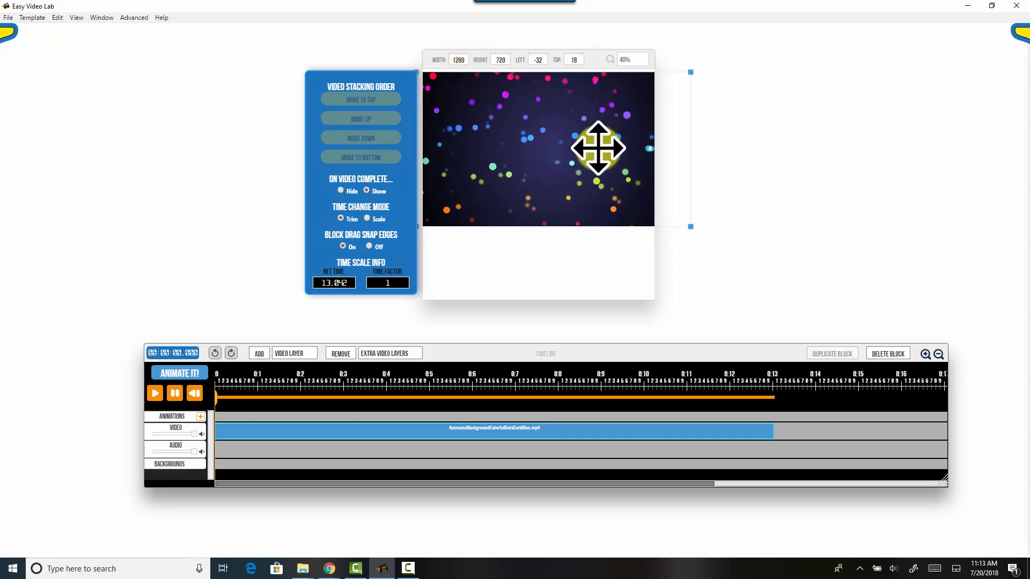
mouse_move(616, 170)
mouse_down()
mouse_move(616, 183)
mouse_move(616, 161)
mouse_up()
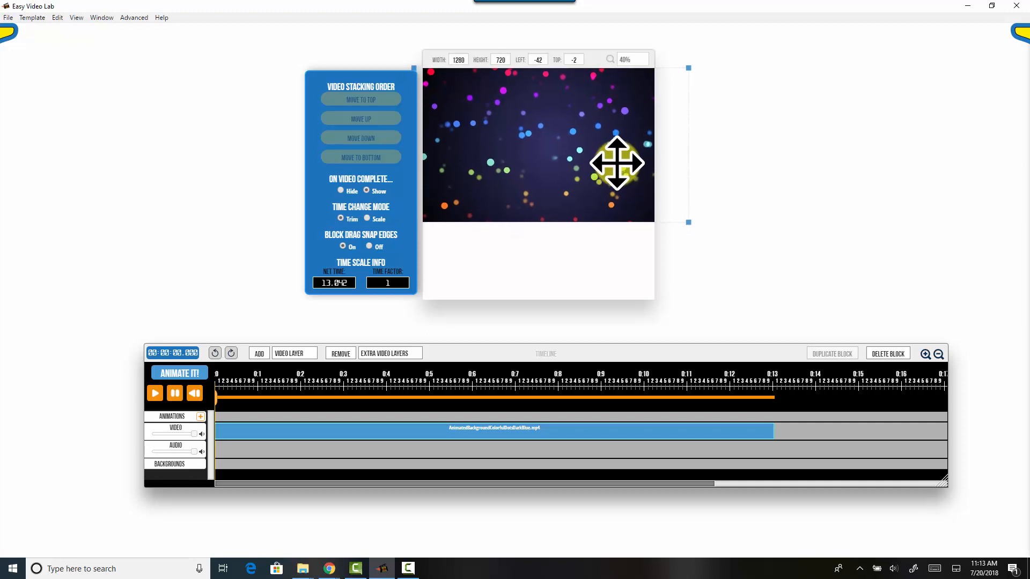
Enlarge the colorful dots video to about 2020 by 1136 and reposition it at about -259 left and 3 top to fill the stage
drag(689, 223, 923, 451)
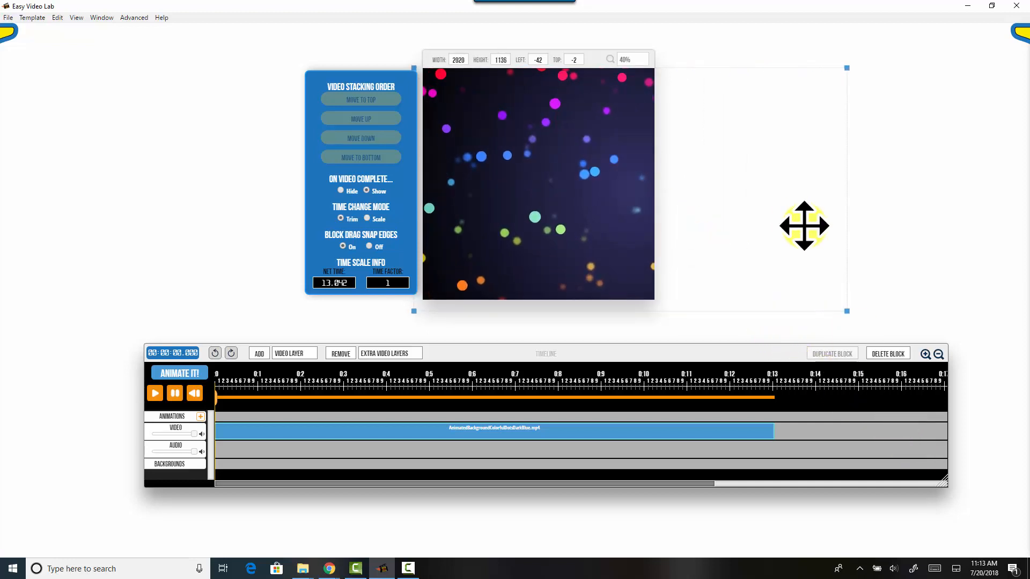
drag(798, 223, 746, 220)
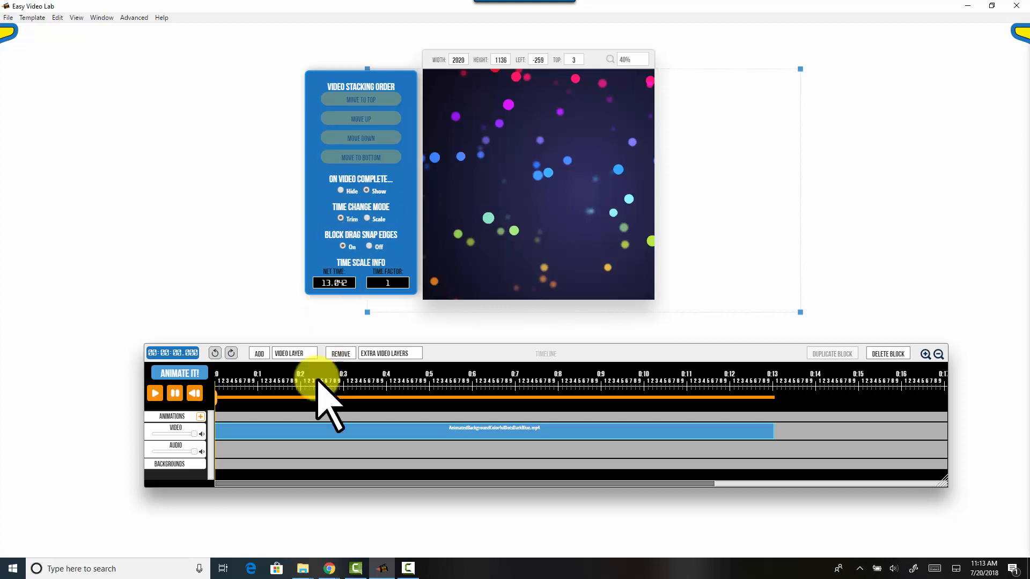
click(325, 428)
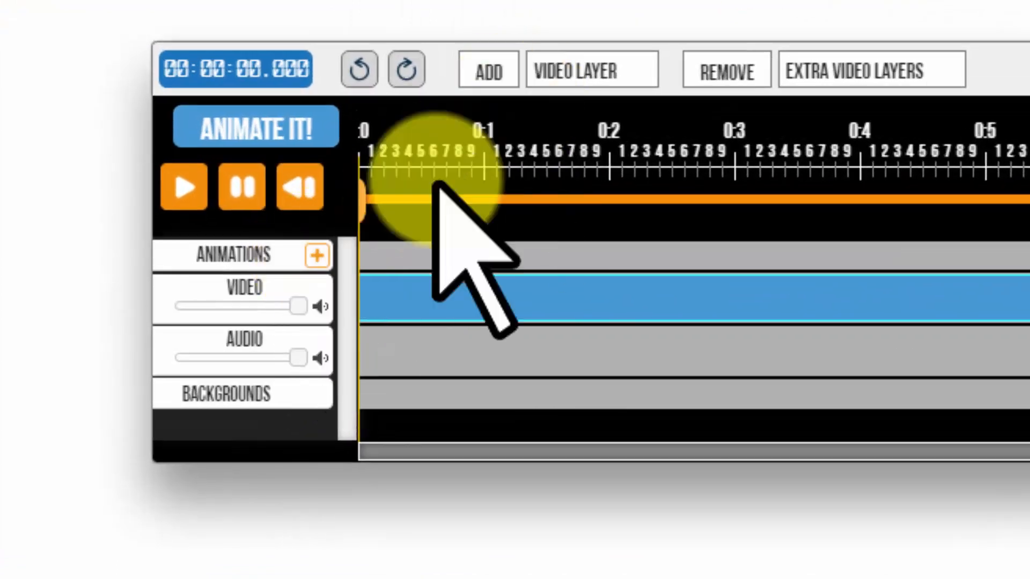
Add an animation block at the timeline start and apply Magnetic Message "Home Sweet Home" in ChunkFive, size 50, with white text on purple
click(319, 257)
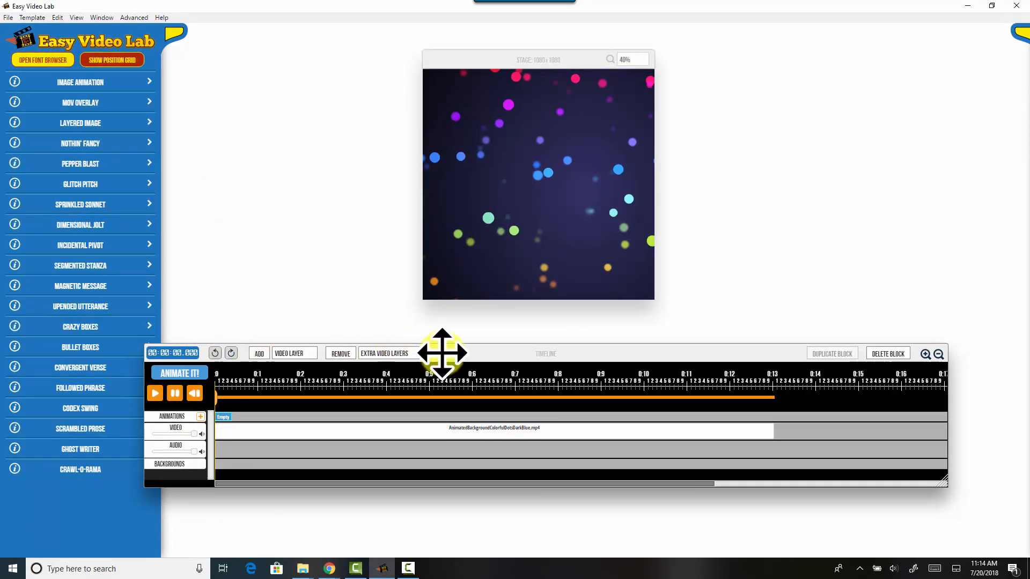
drag(440, 352, 482, 345)
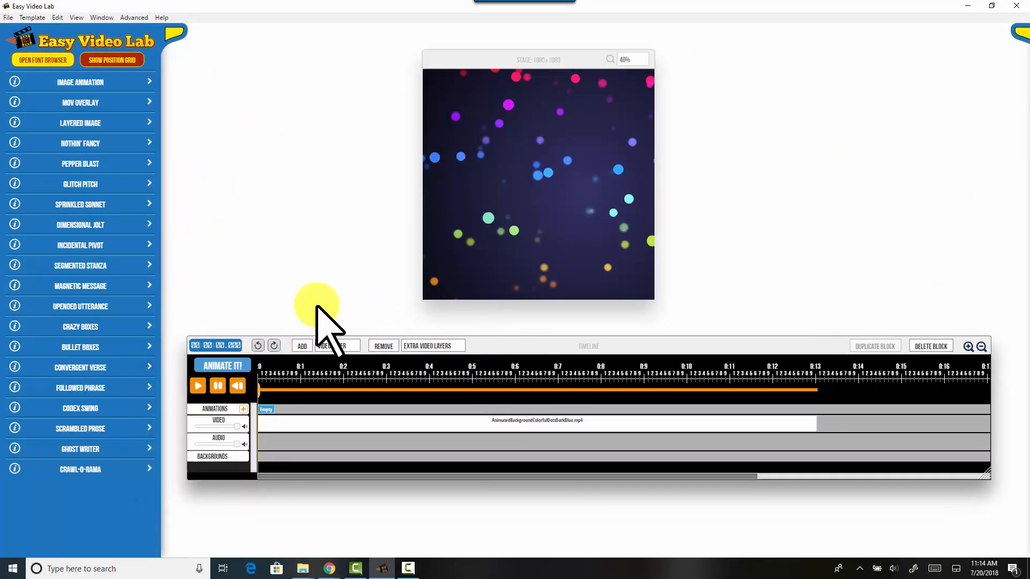
click(149, 286)
click(102, 159)
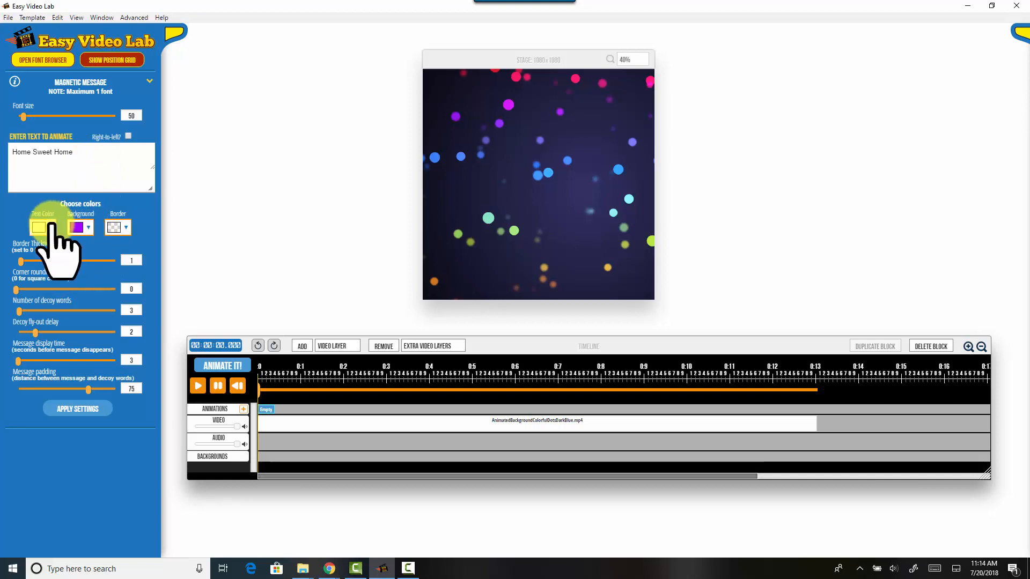
click(77, 408)
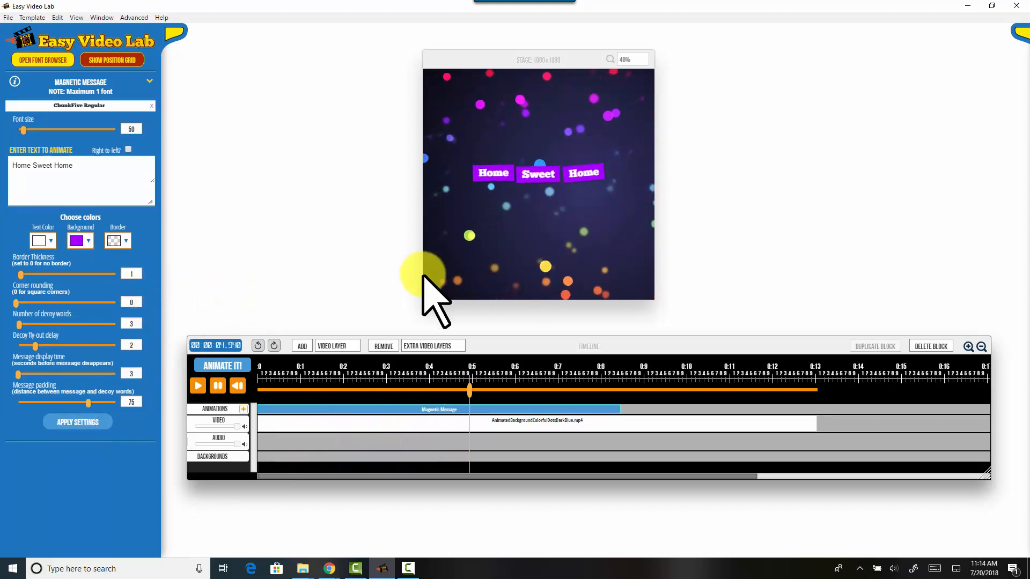
click(217, 386)
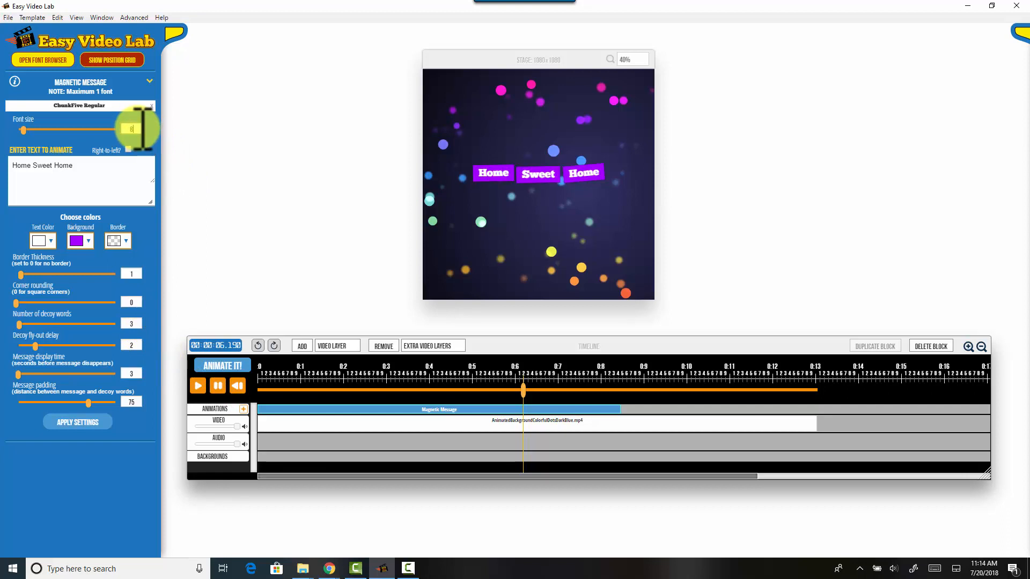
Set the Magnetic Message font size to 80, apply it and preview the animation
click(78, 423)
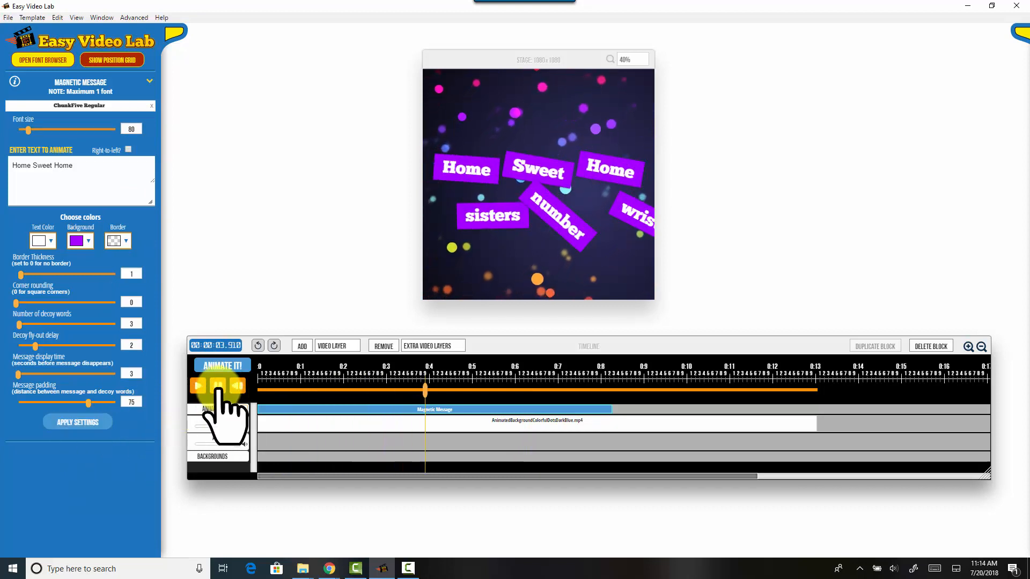
click(198, 386)
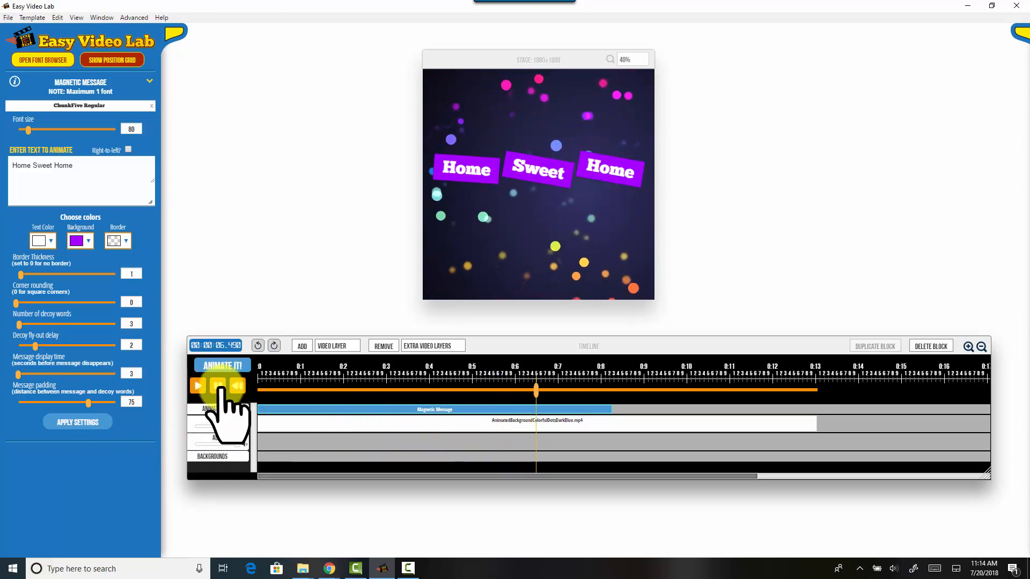
click(218, 386)
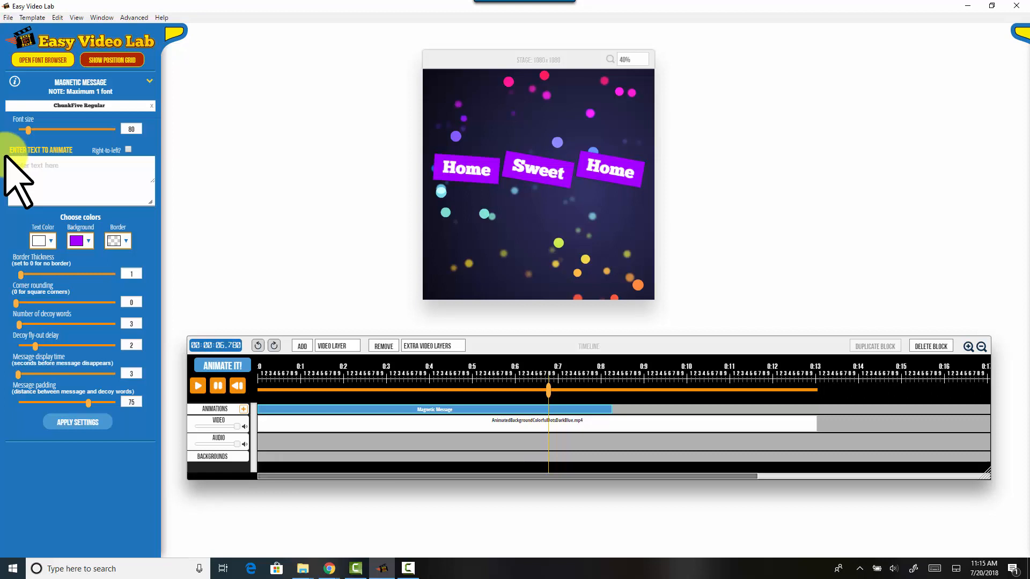
Change the Magnetic Message text to "HOME IS WHERE THE HEART IS" and its font to Fira Sans SemiBold Regular
click(35, 167)
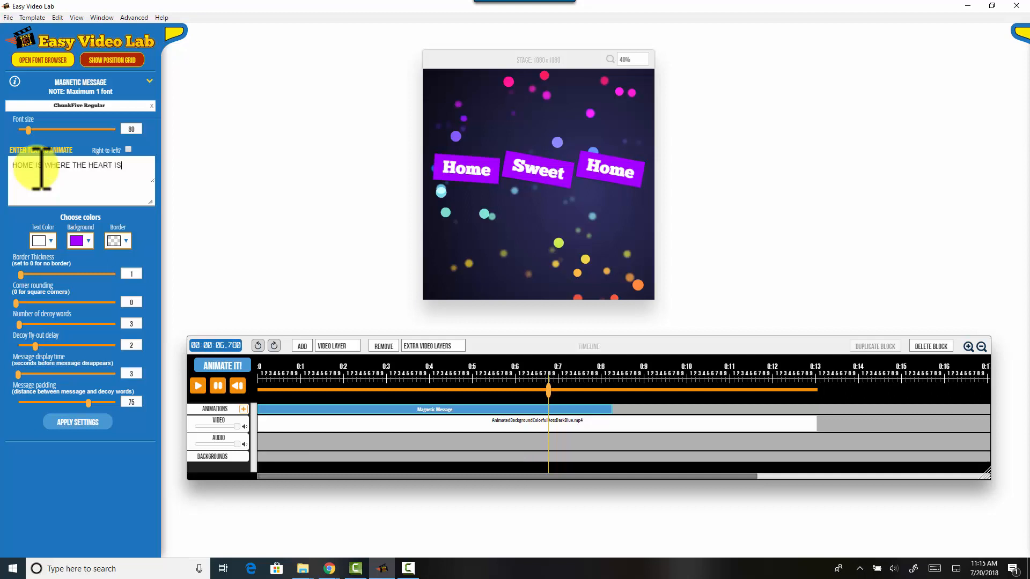
click(151, 105)
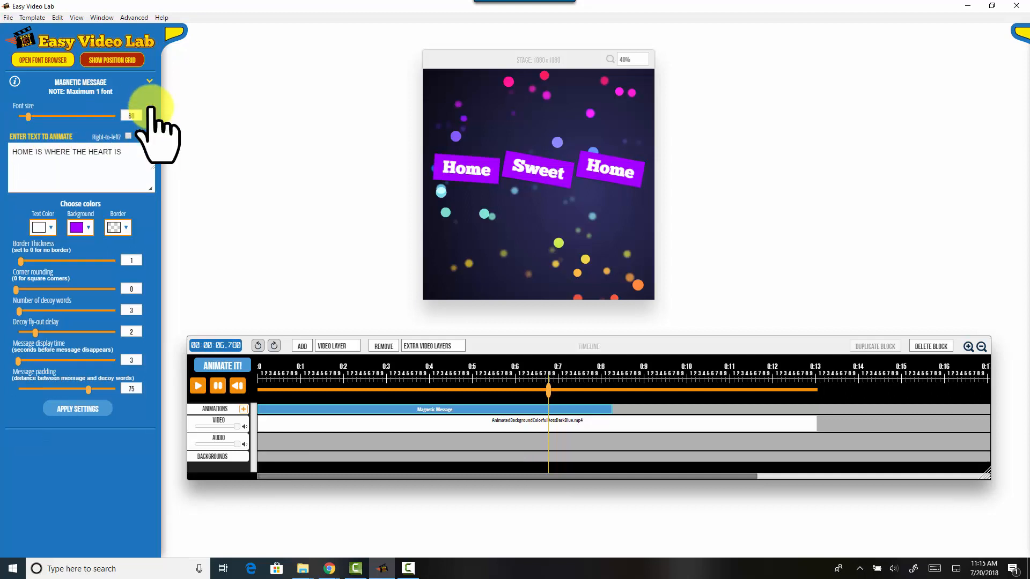
click(44, 60)
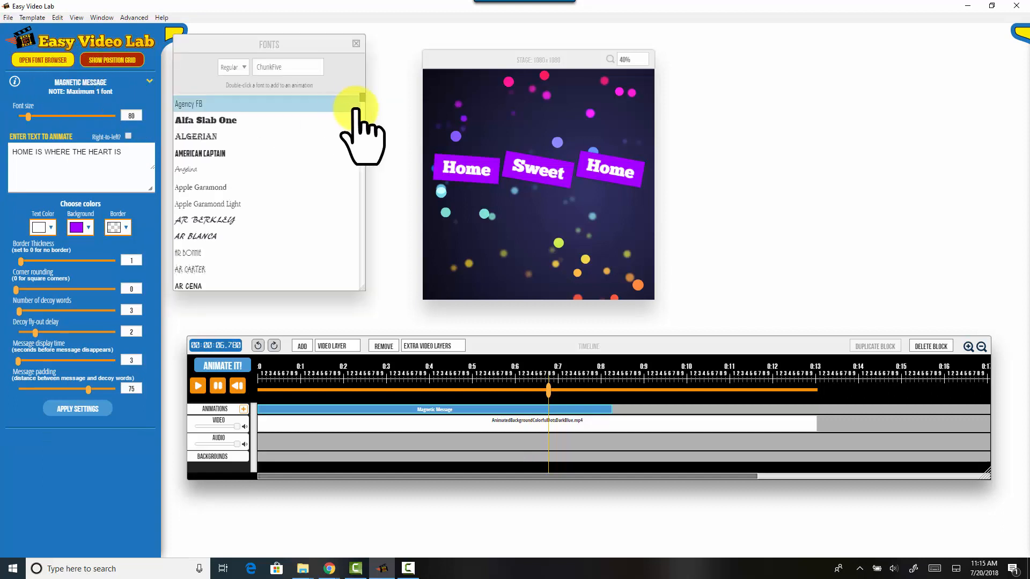
click(305, 68)
text(F)
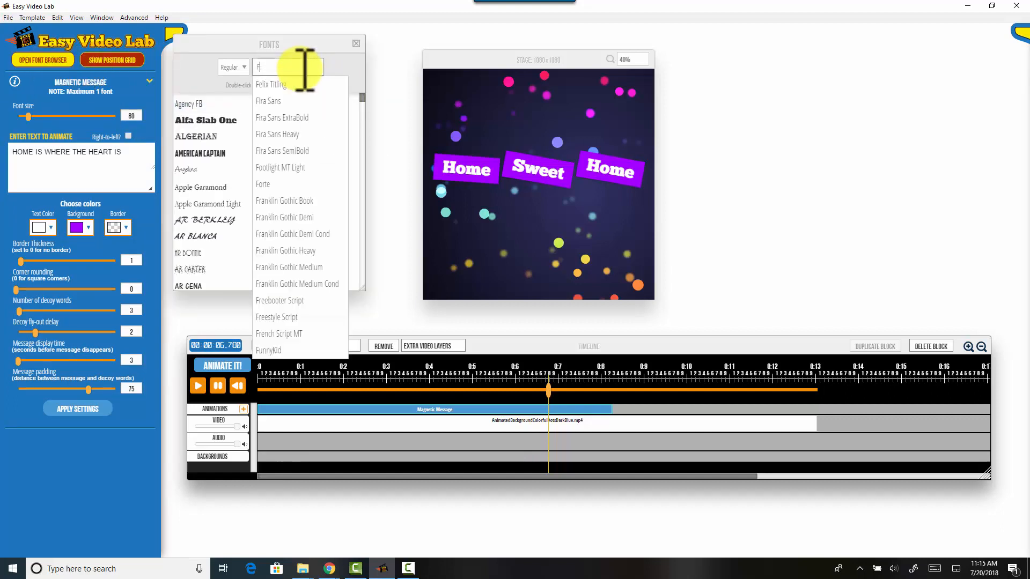
text(IRA)
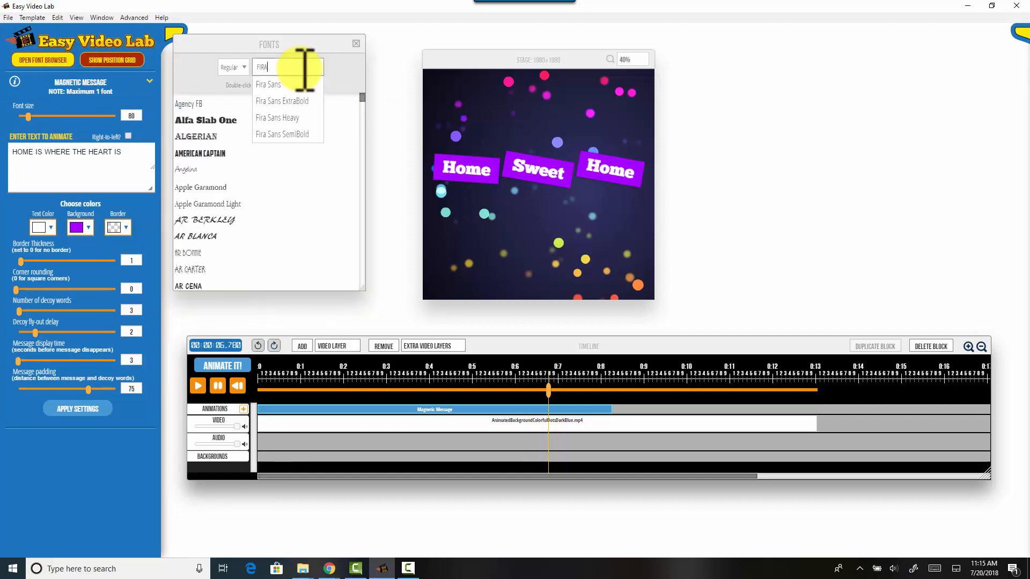
click(271, 135)
double_click(272, 138)
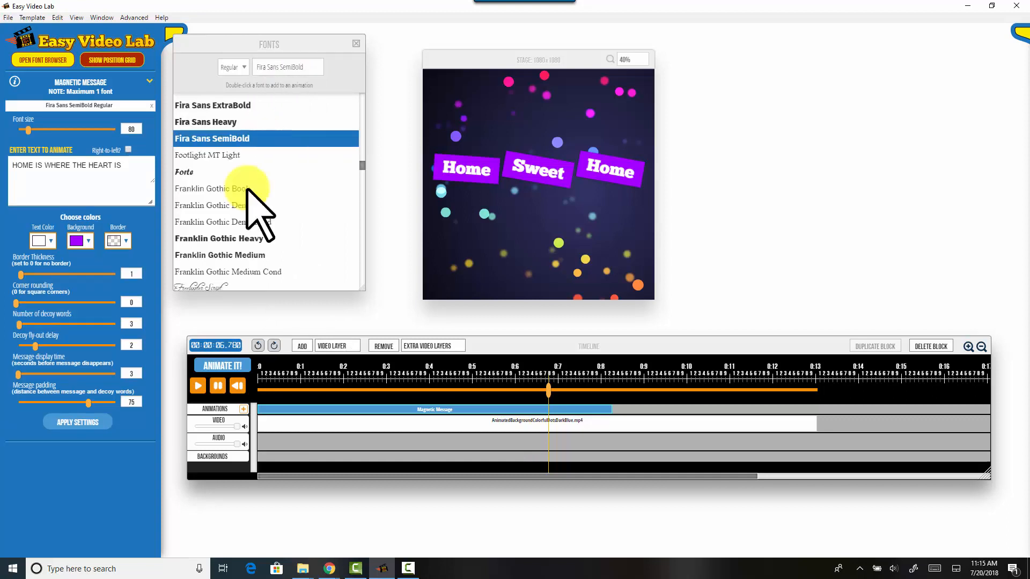
Apply the new Magnetic Message settings, preview the animation and return the playhead to the timeline start
click(81, 423)
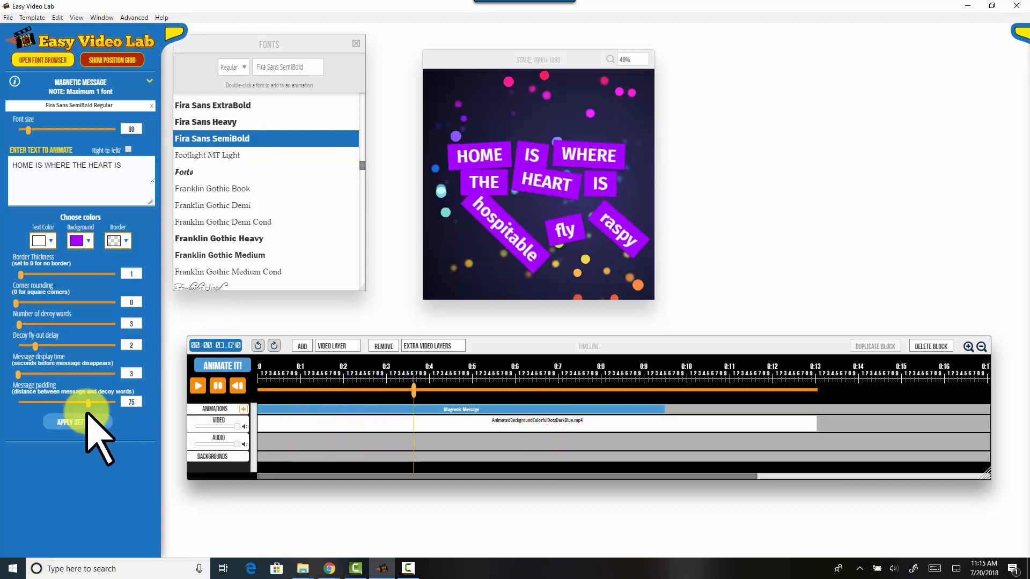
click(217, 386)
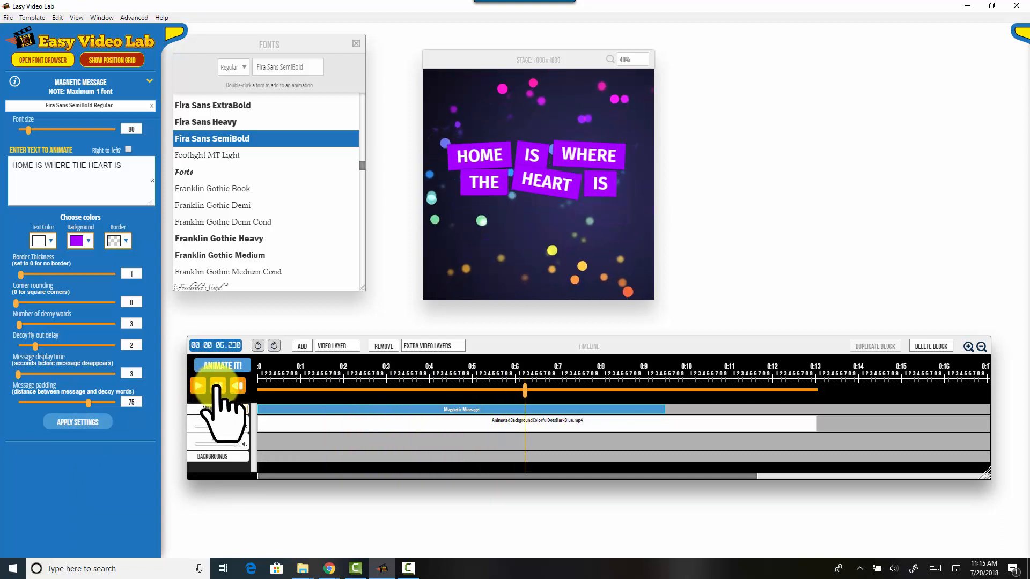
click(218, 386)
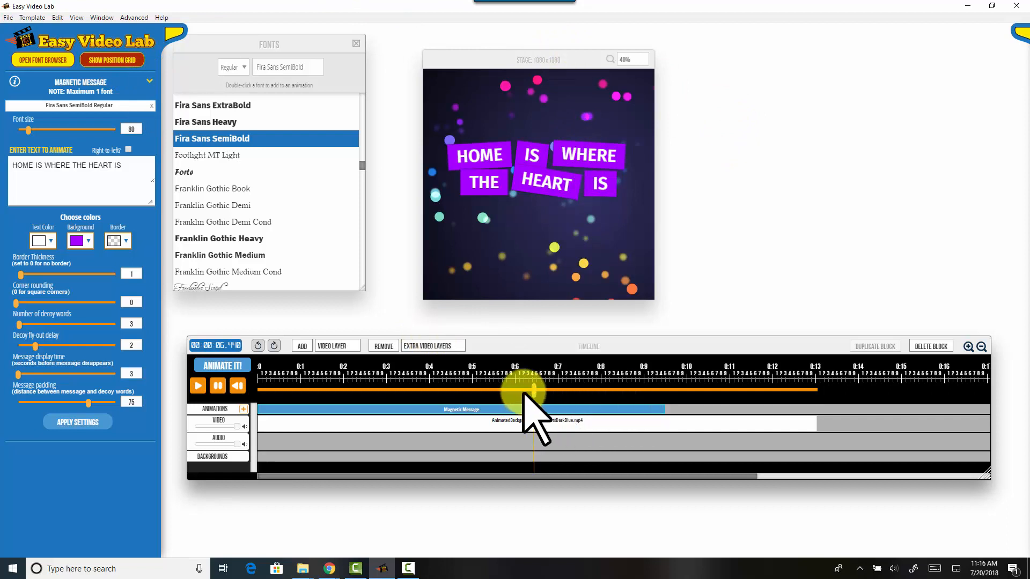
drag(531, 397, 236, 400)
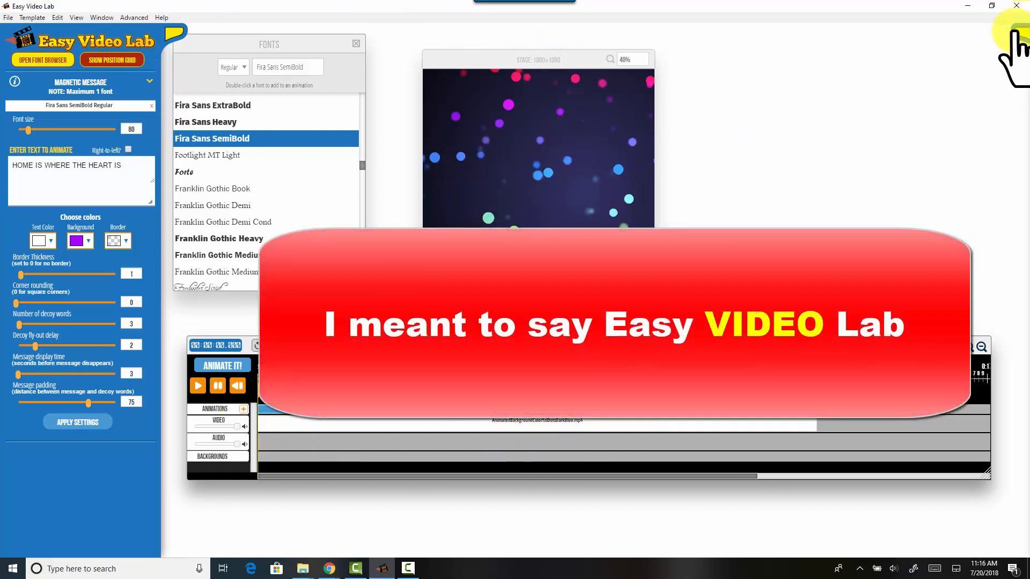
Search the quotes collection for "JOY" and copy the first quote together with its author line
click(1015, 34)
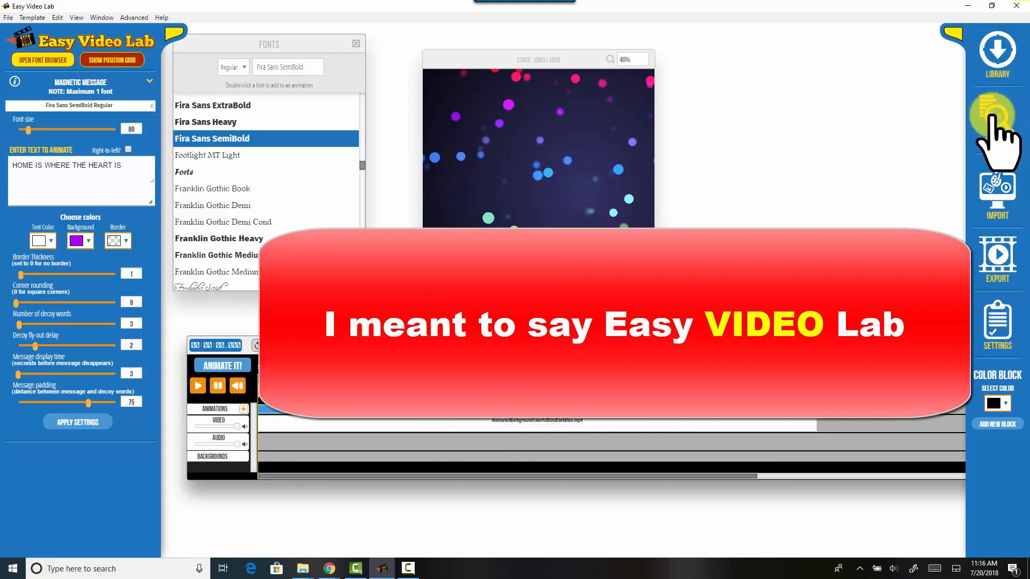
click(995, 132)
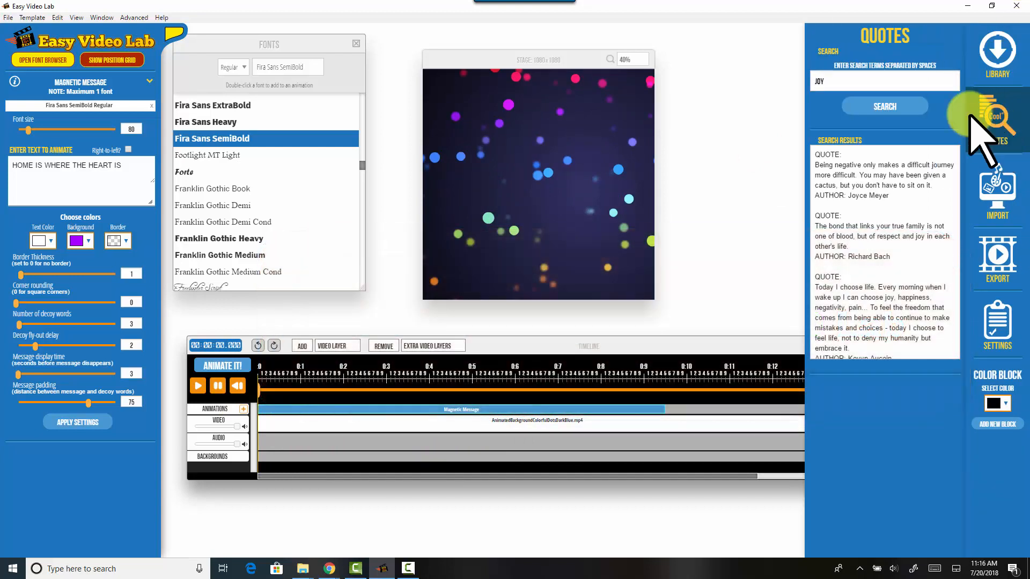
click(847, 81)
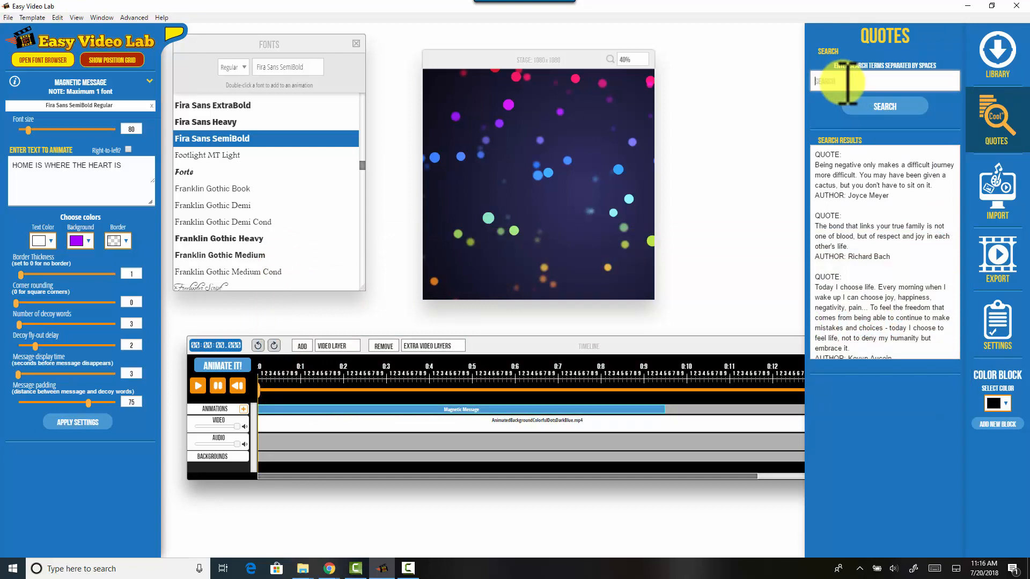
click(903, 109)
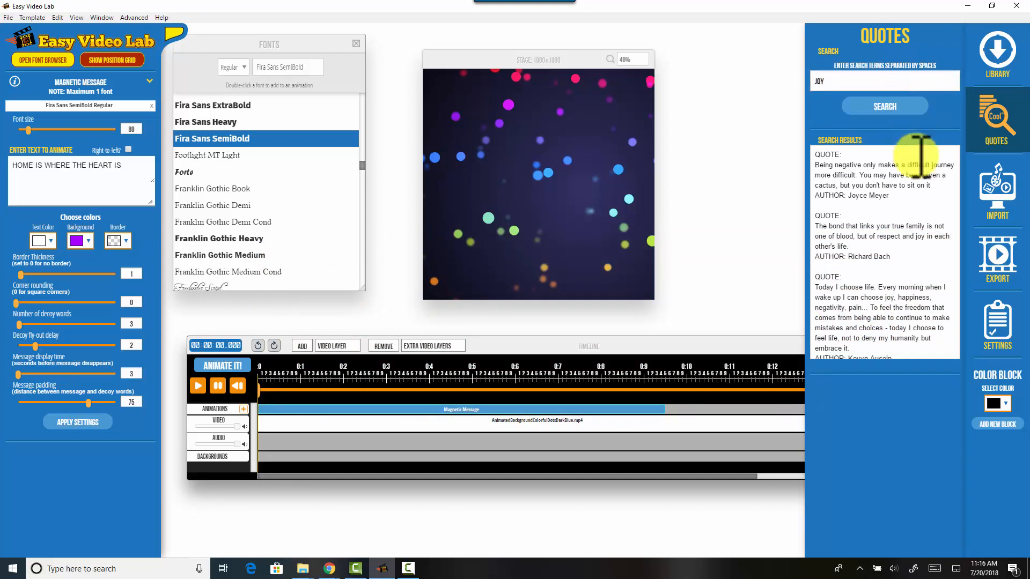
drag(902, 200, 810, 167)
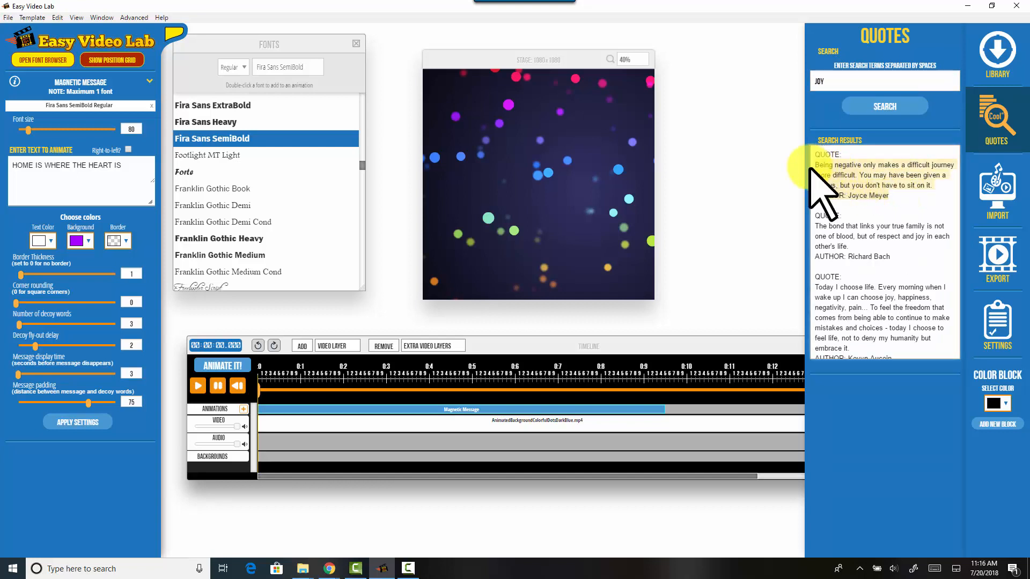
Switch to the Sprinkled Sonnet animation, paste the copied quote as its text and enlarge the text area to show it fully
click(149, 81)
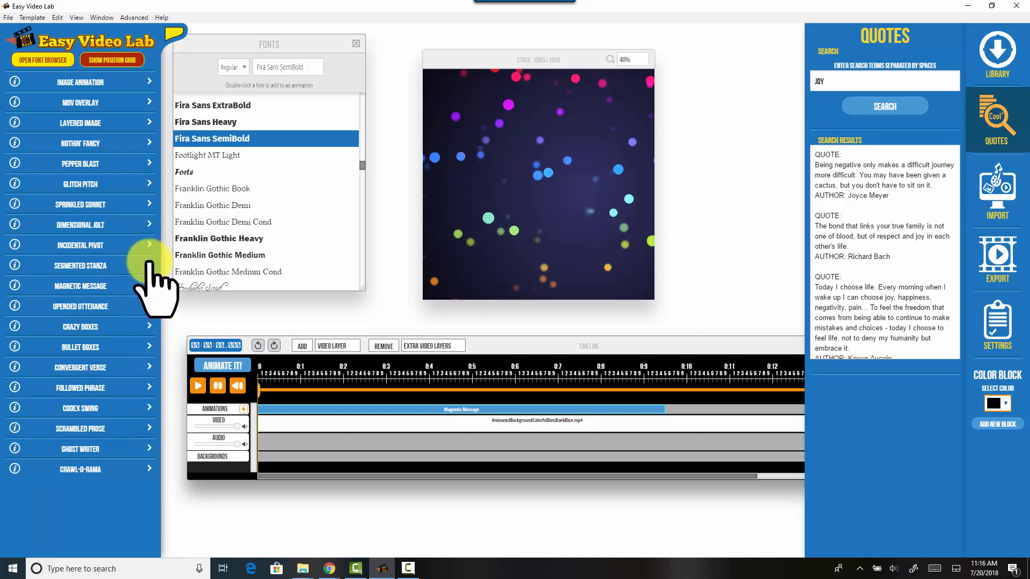
click(148, 205)
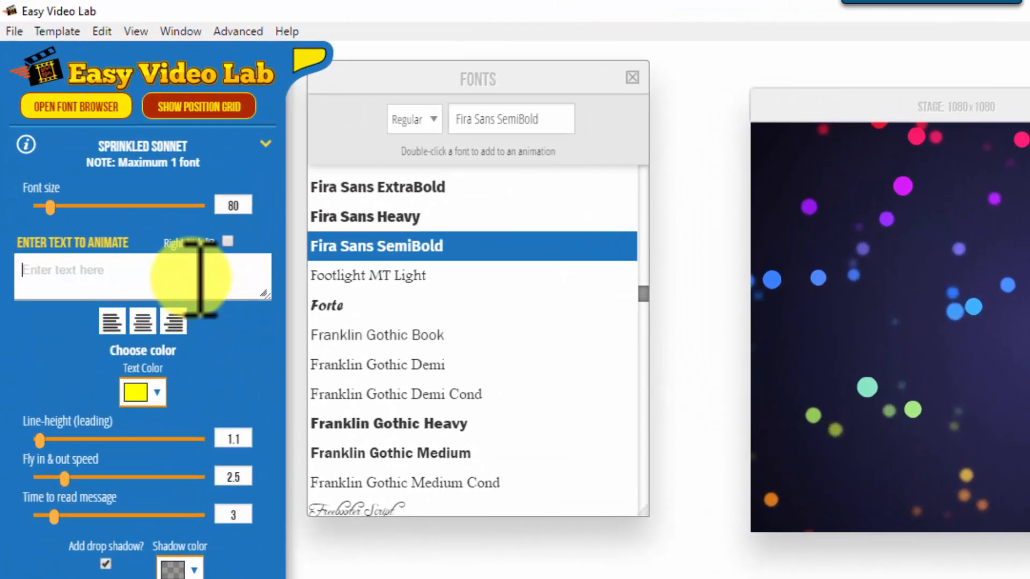
click(157, 214)
key(ctrl+v)
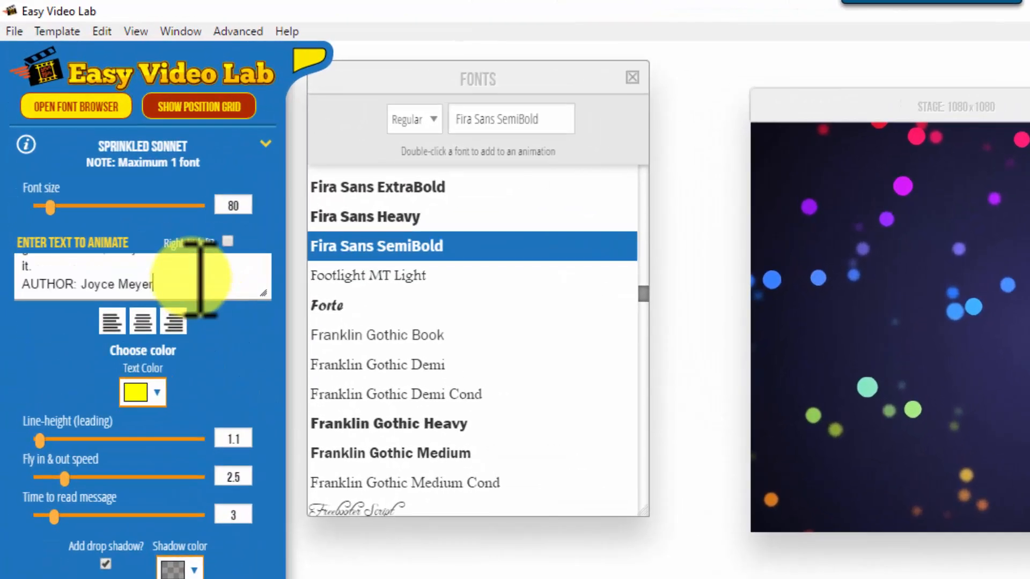
drag(258, 300, 237, 519)
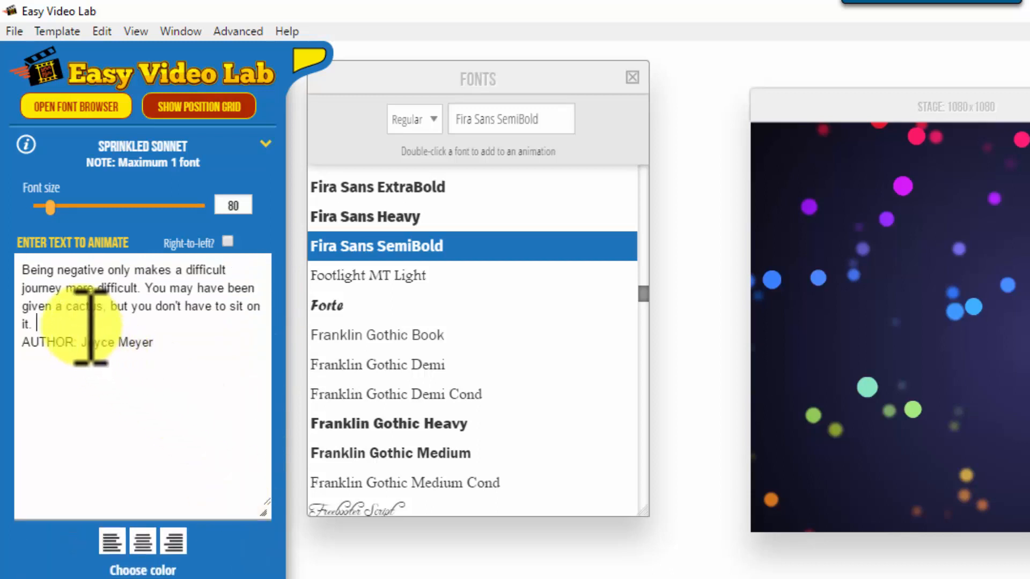
Replace the line break and "AUTHOR:" label before the author's name with "~" in the quote text
key(Delete)
key(Delete)
key(Delete)
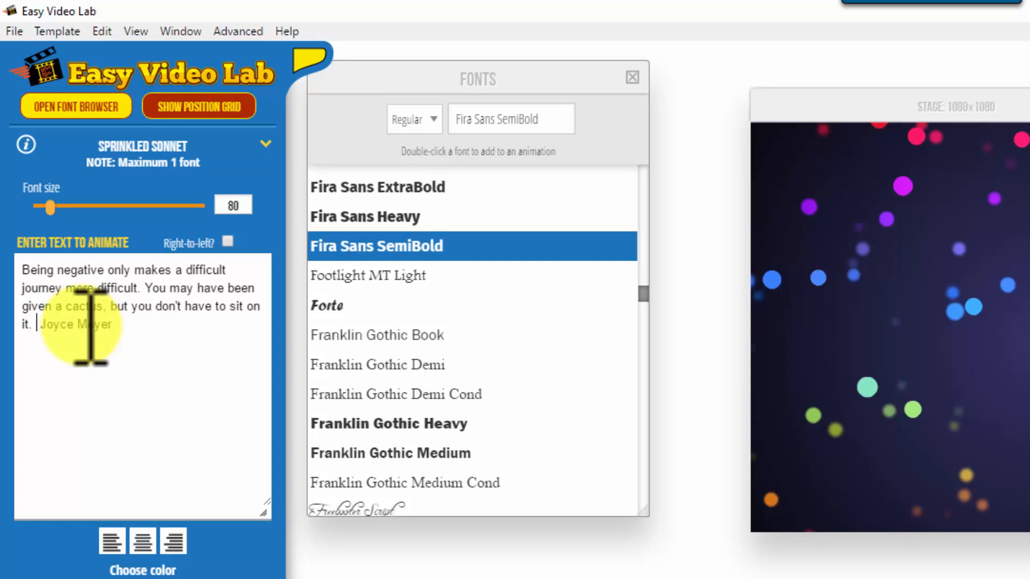
text(~)
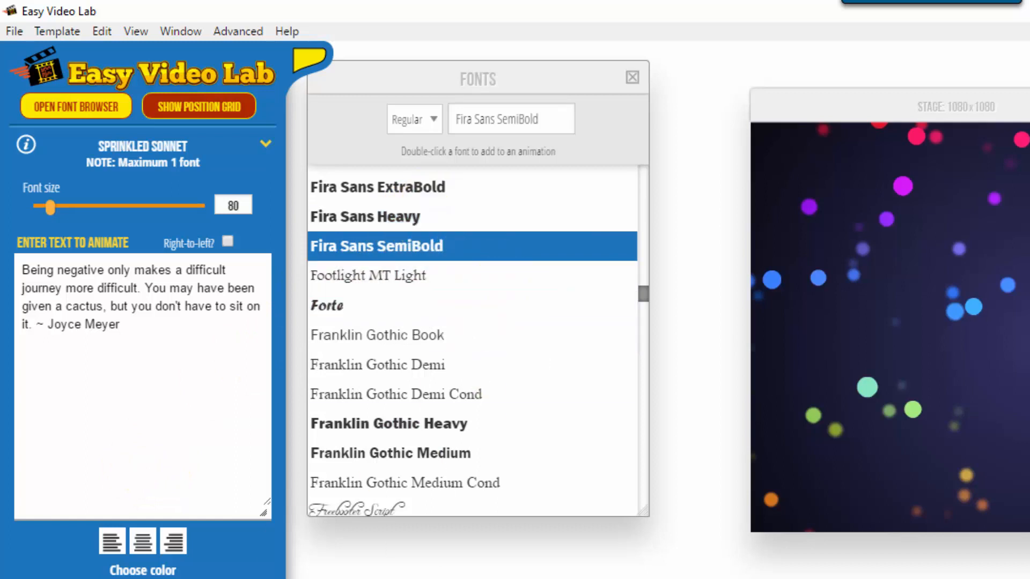
Apply the Sprinkled Sonnet quote in Fira Sans SemiBold, overwriting the block's existing animation, and show the position grid on the stage
click(326, 536)
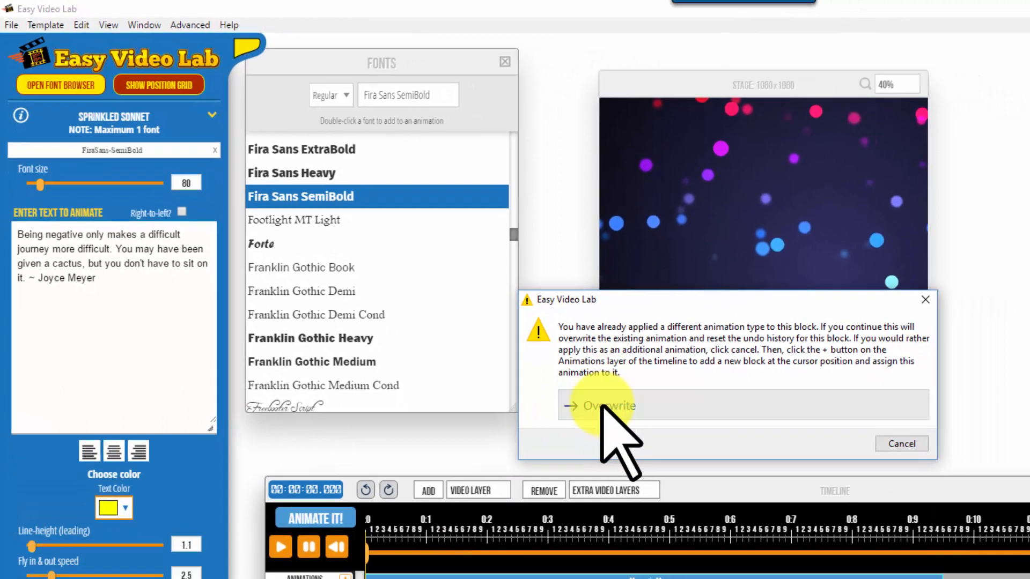
click(622, 420)
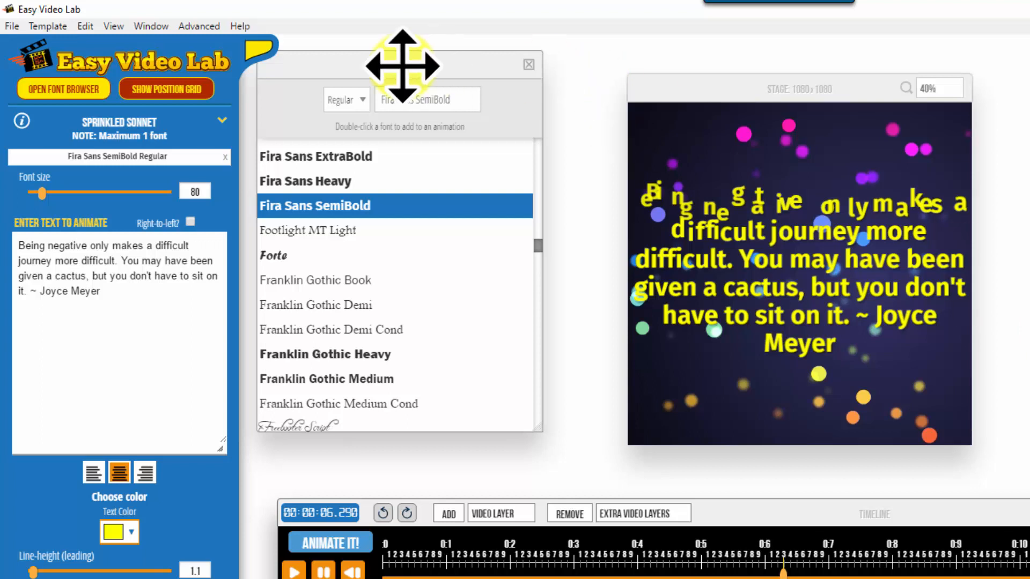
click(185, 97)
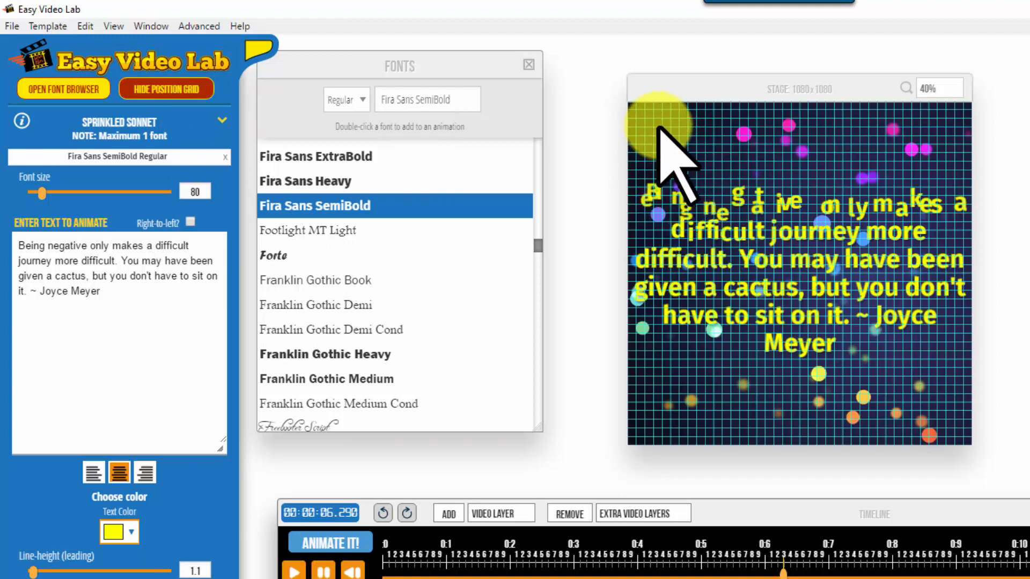
Confine the quote to a large square area of the position grid with a narrow margin all round, apply it and hide the grid
drag(660, 130, 947, 417)
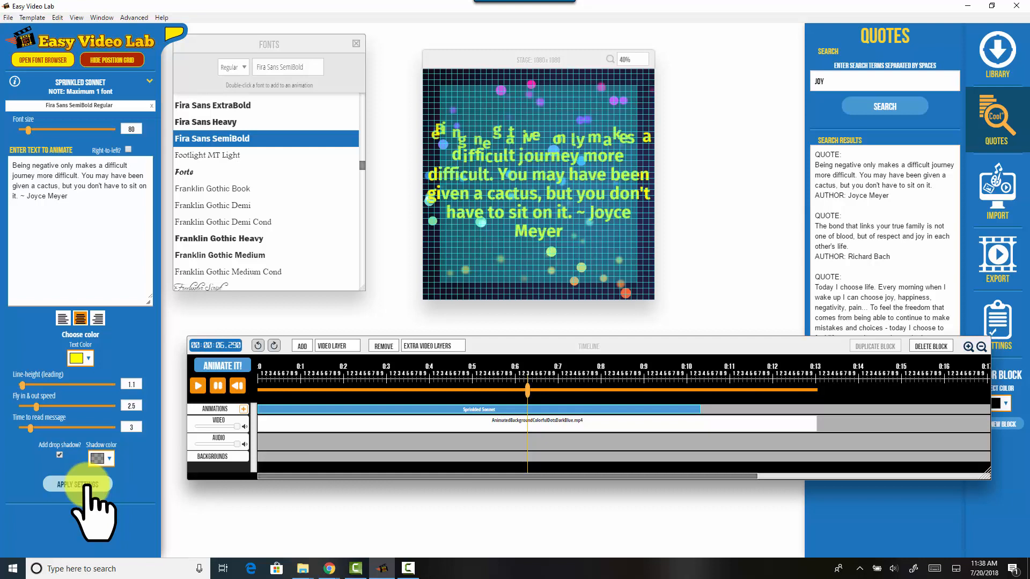
click(80, 484)
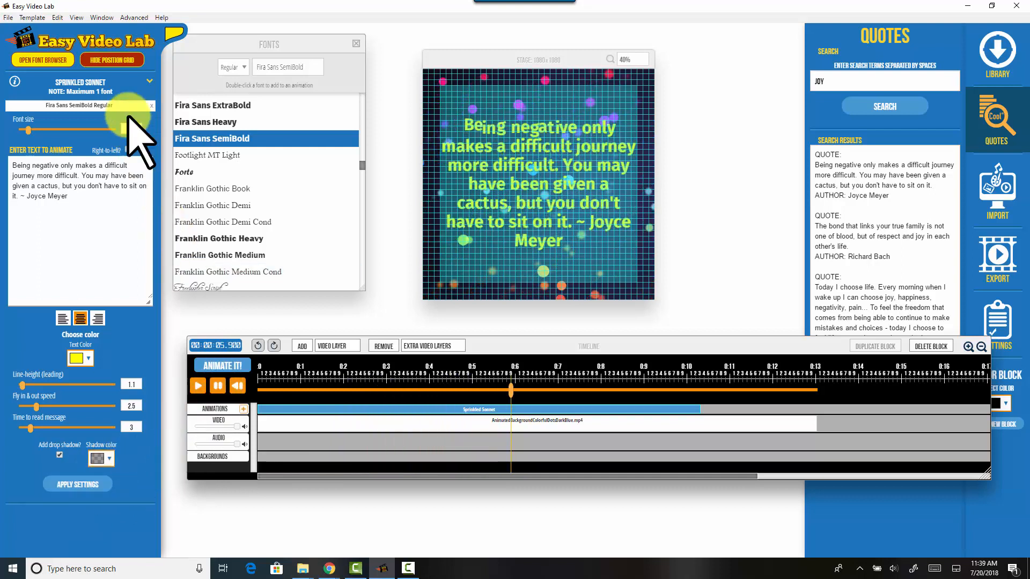
click(114, 60)
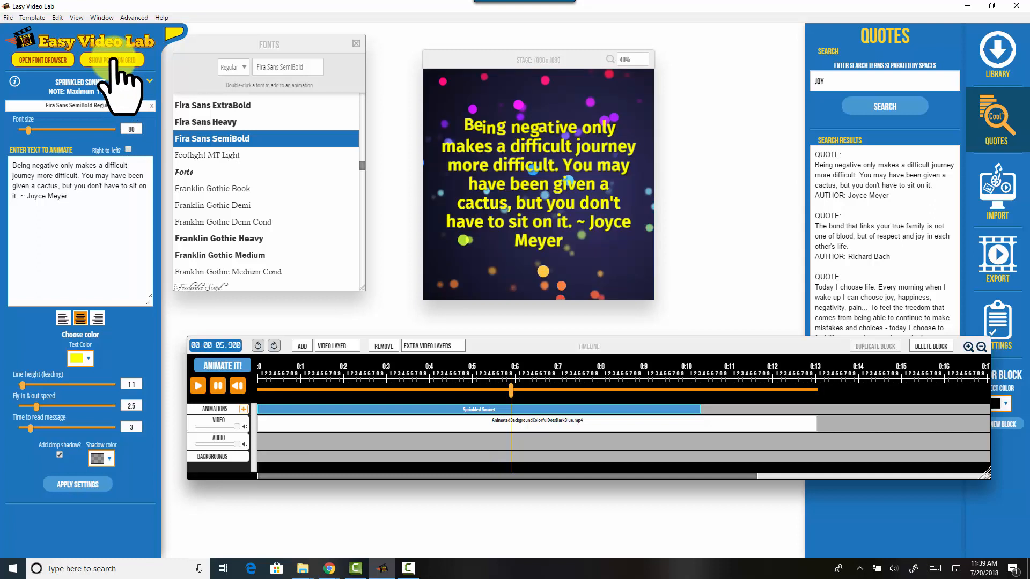
Reposition the quote into a wide area across the stage's upper half with font size 60, apply the settings and preview the animation
click(115, 60)
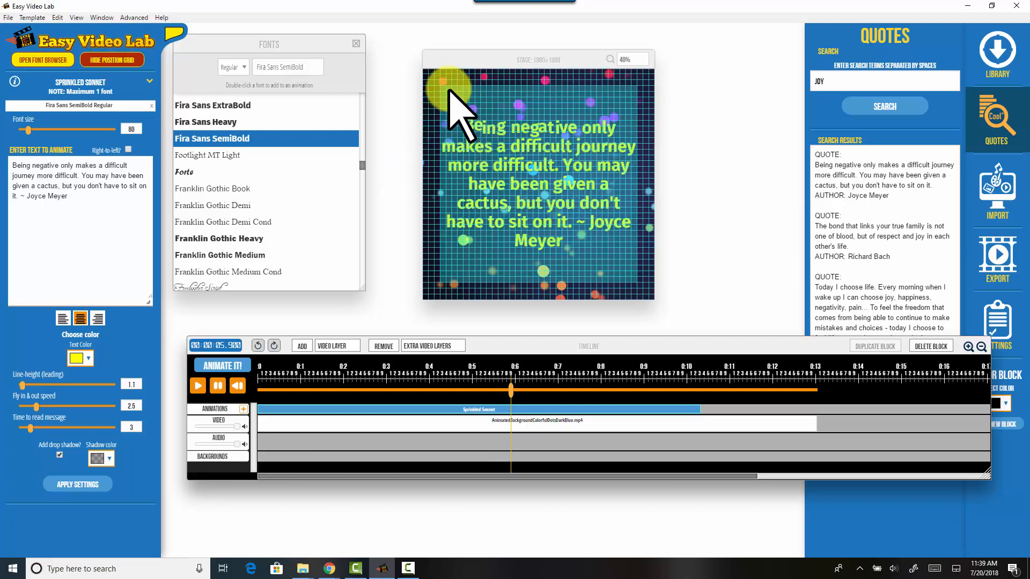
drag(444, 87, 646, 177)
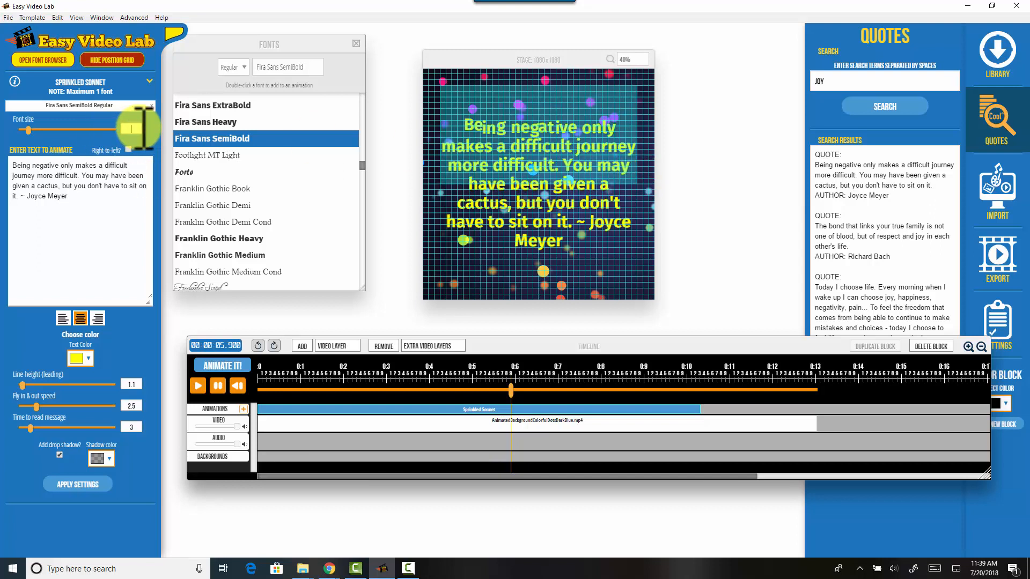
click(78, 484)
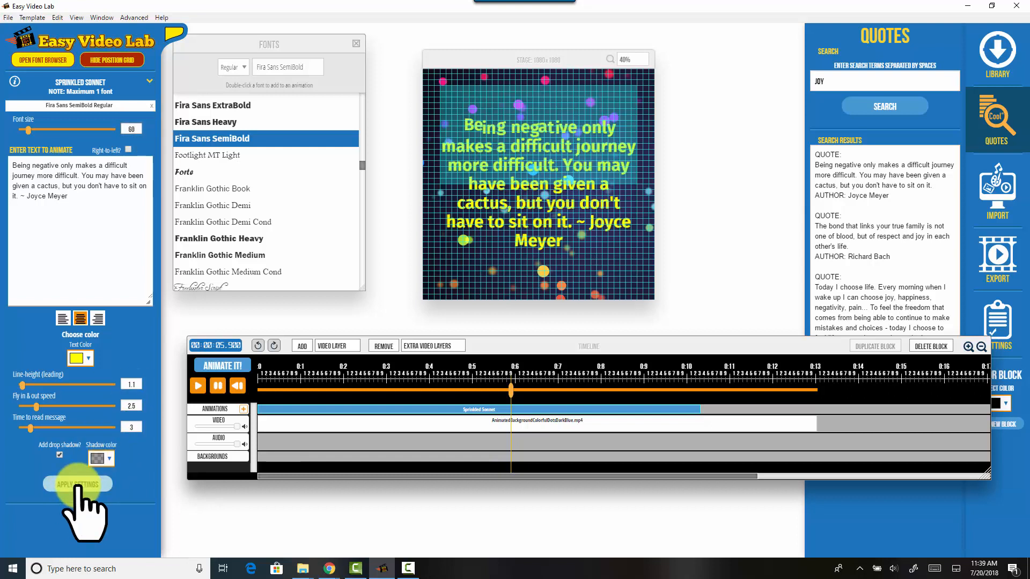
click(79, 485)
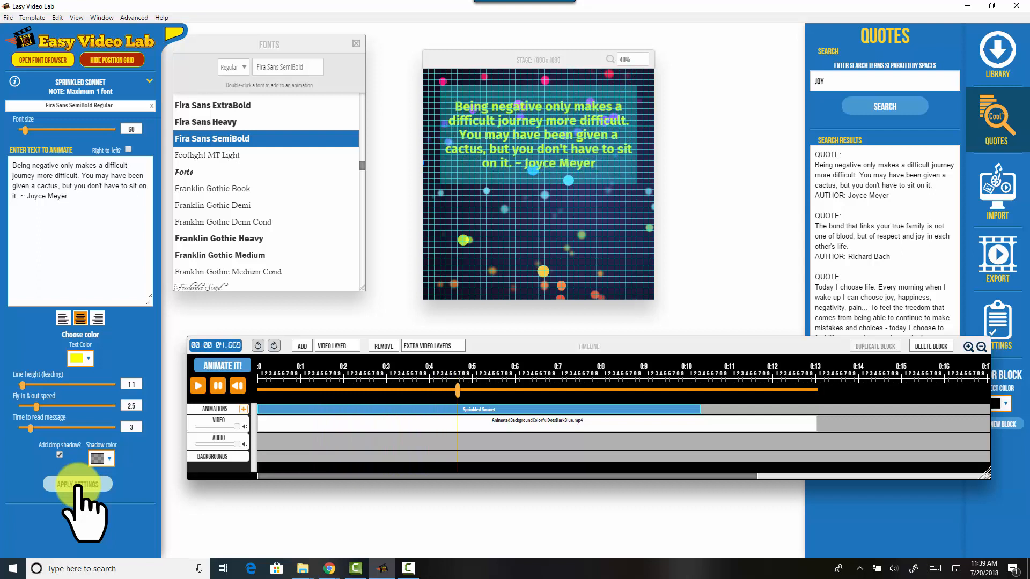
click(217, 386)
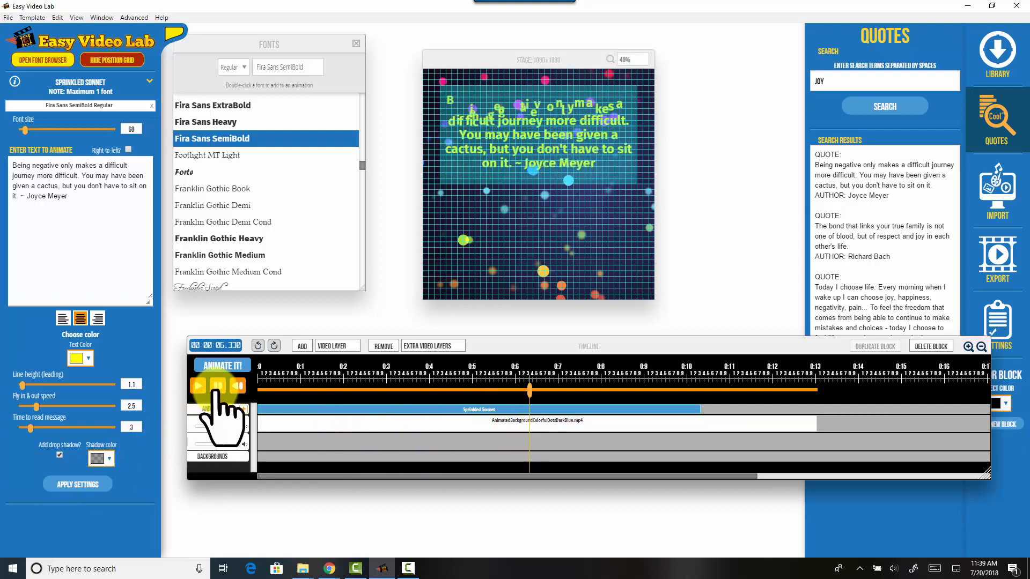
click(198, 386)
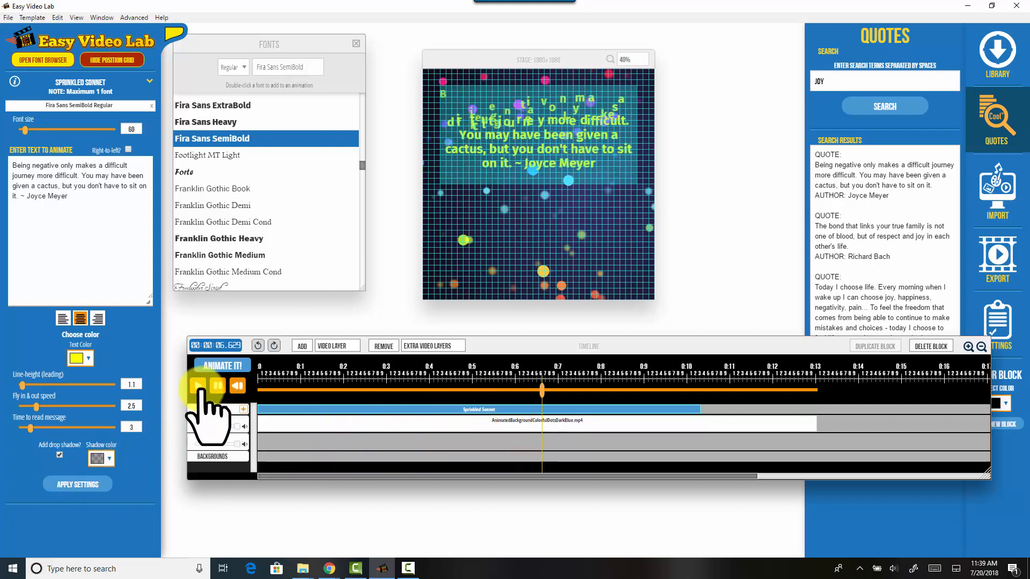